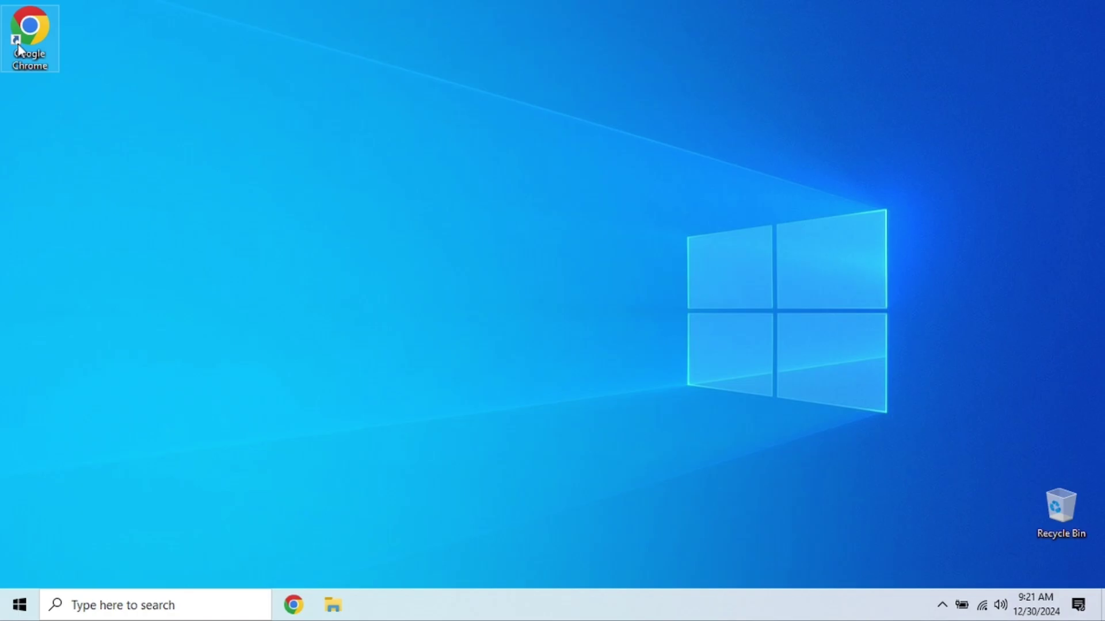
Step: Search Chrome for 'shadowmaker', download sm-free-online.exe from MiniTool's site and run it
{"action": "double_click", "coordinate": [20, 50]}
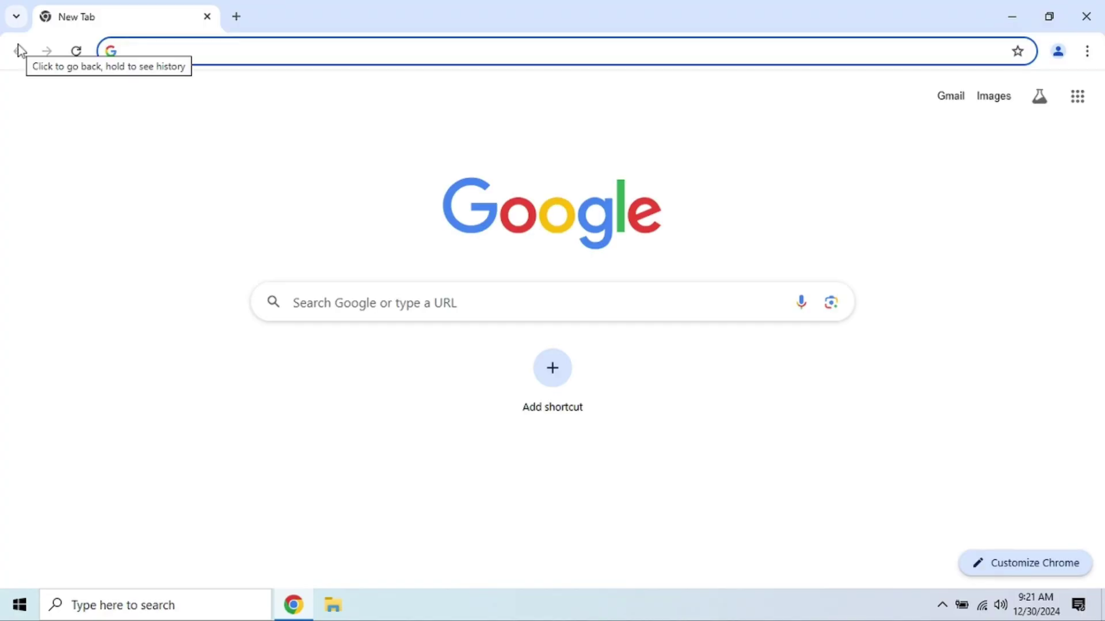
{"action": "type", "text": "shado"}
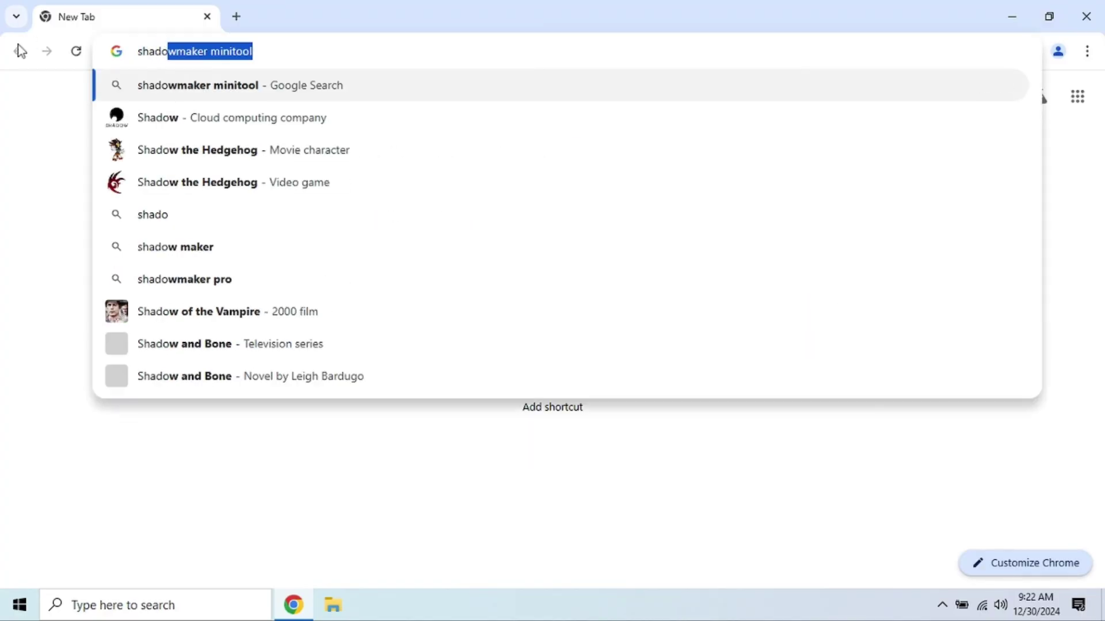
{"action": "type", "text": "wmaker"}
{"action": "key", "text": "Return"}
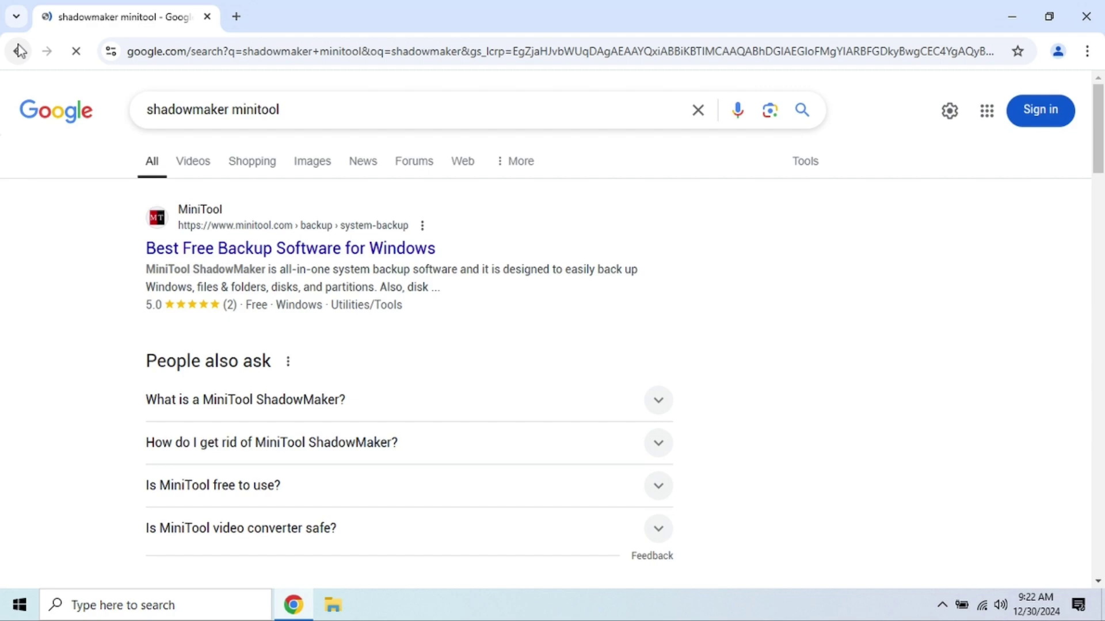
{"action": "left_click", "coordinate": [225, 256]}
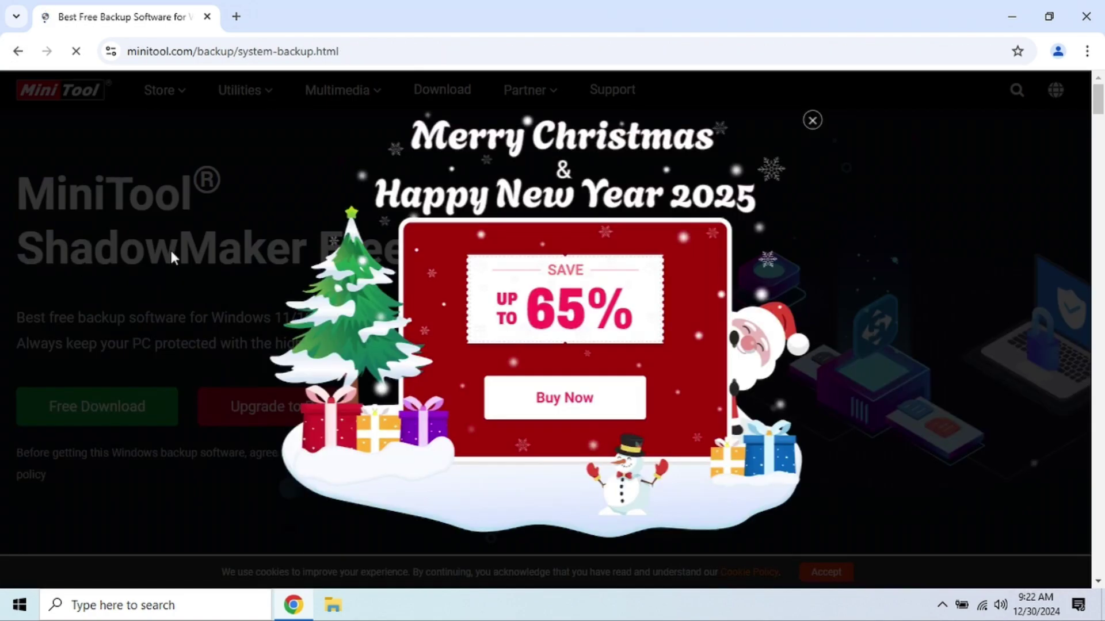
{"action": "left_click", "coordinate": [812, 120]}
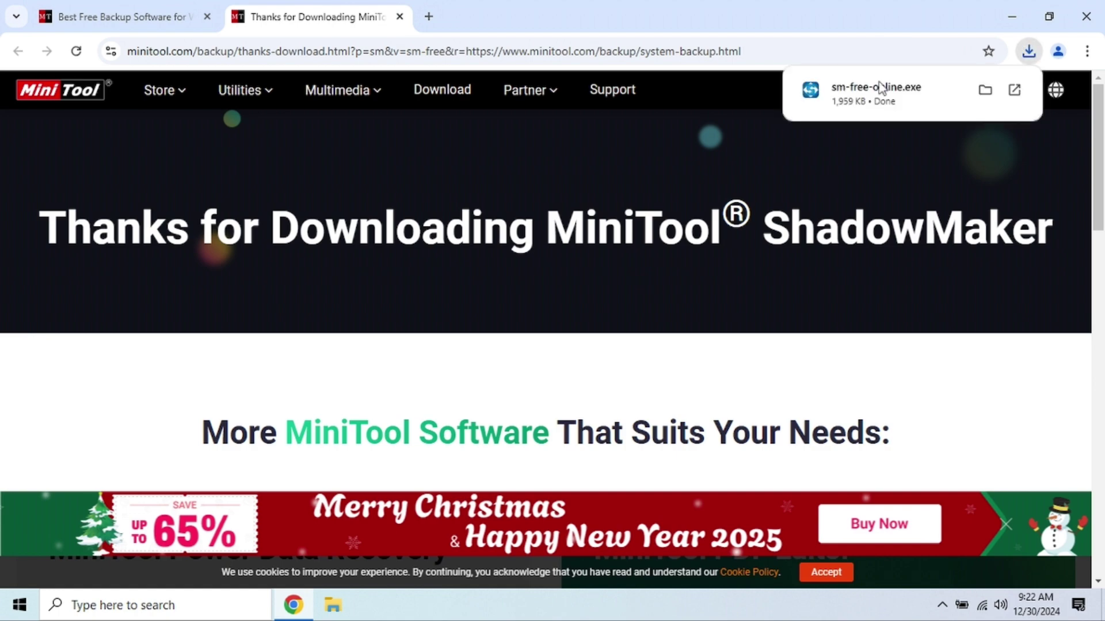
{"action": "left_click", "coordinate": [871, 91]}
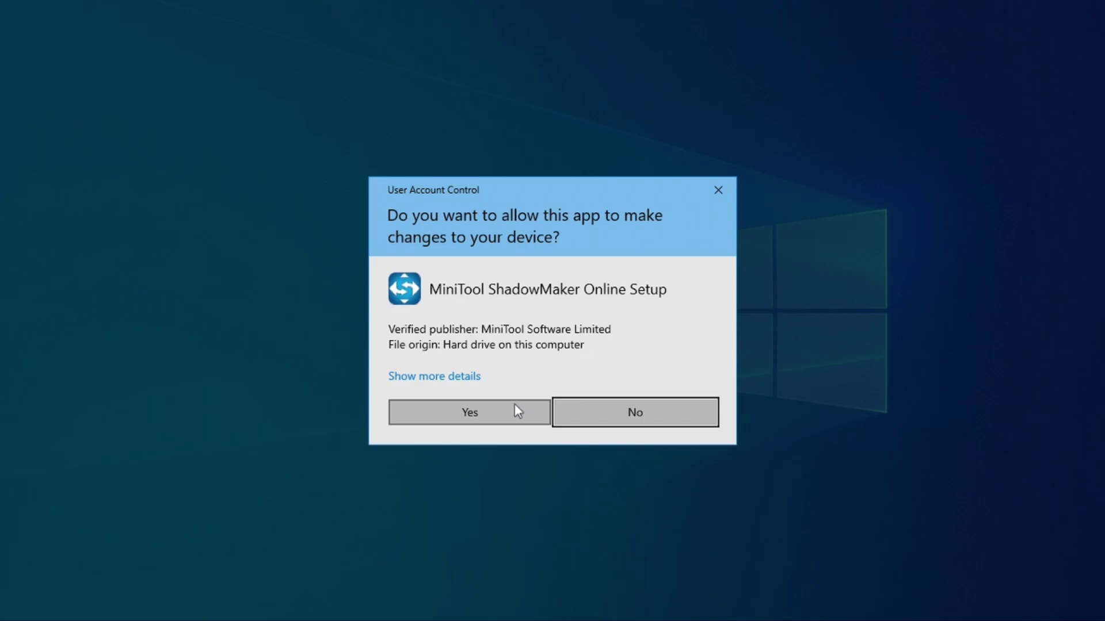
Step: Install MiniTool ShadowMaker Free 4.6.0 and open it on its Home page showing the 238.5 GB disk
{"action": "left_click", "coordinate": [517, 410]}
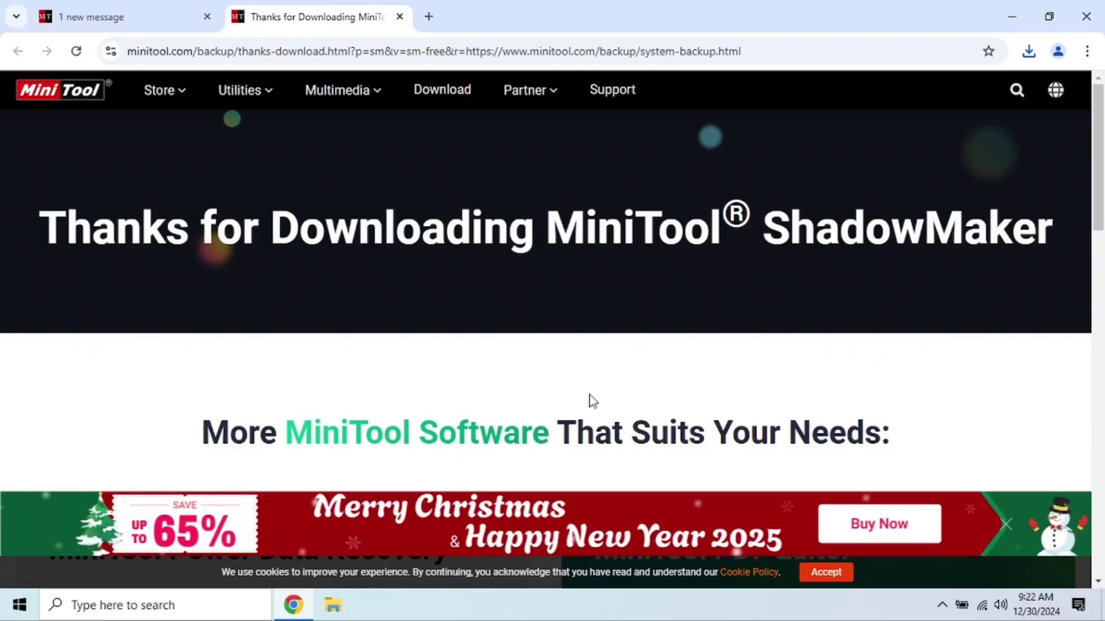
{"action": "left_click", "coordinate": [1090, 14]}
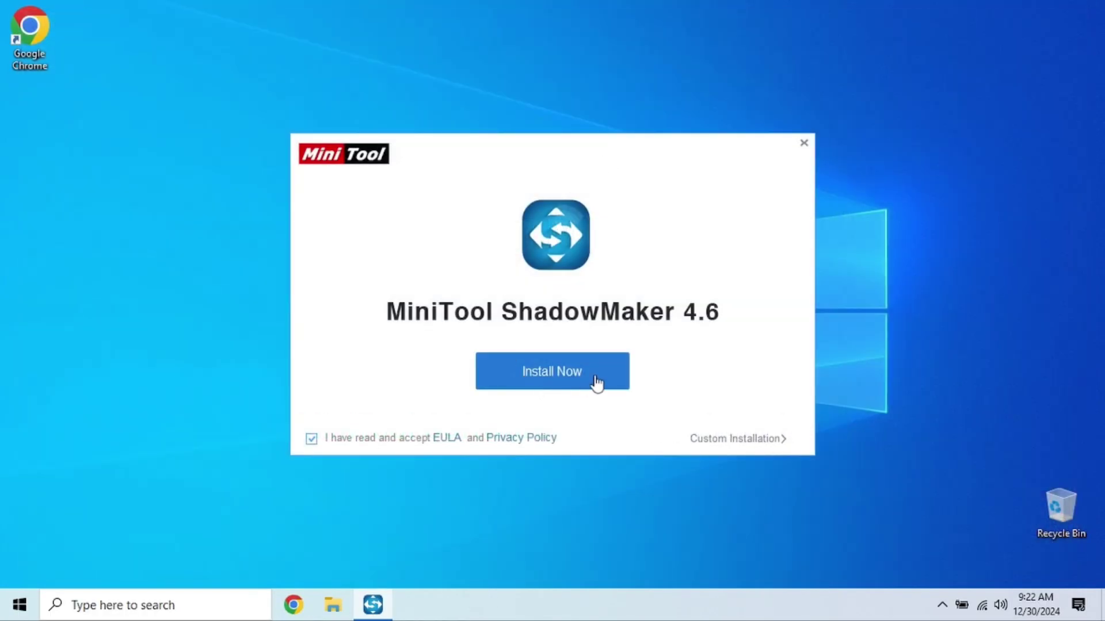
{"action": "left_click", "coordinate": [556, 388]}
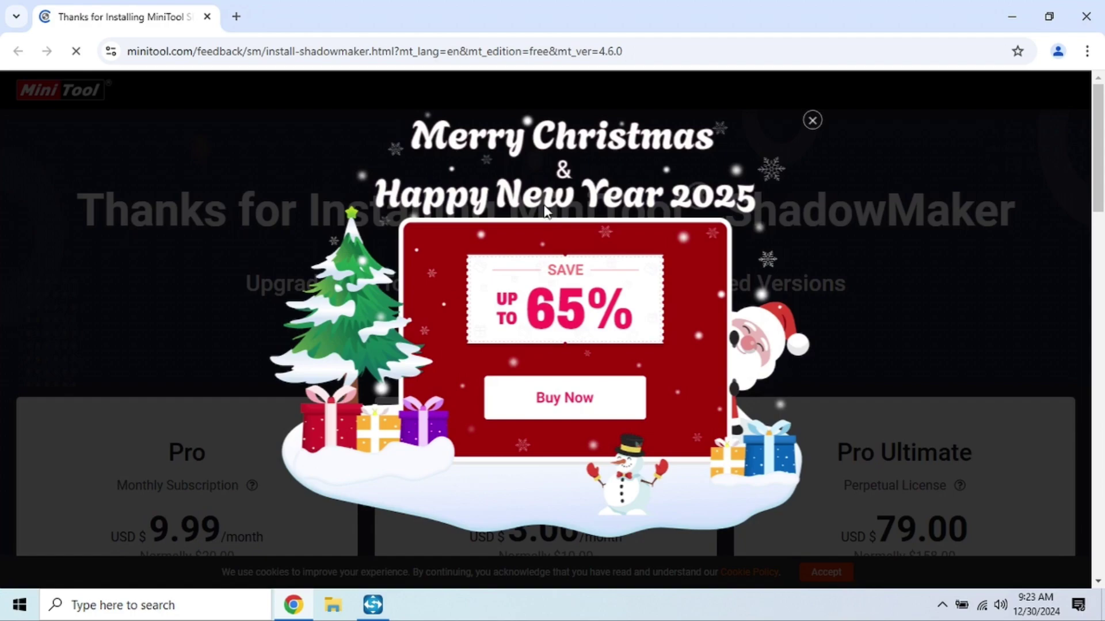
{"action": "left_click", "coordinate": [1086, 16]}
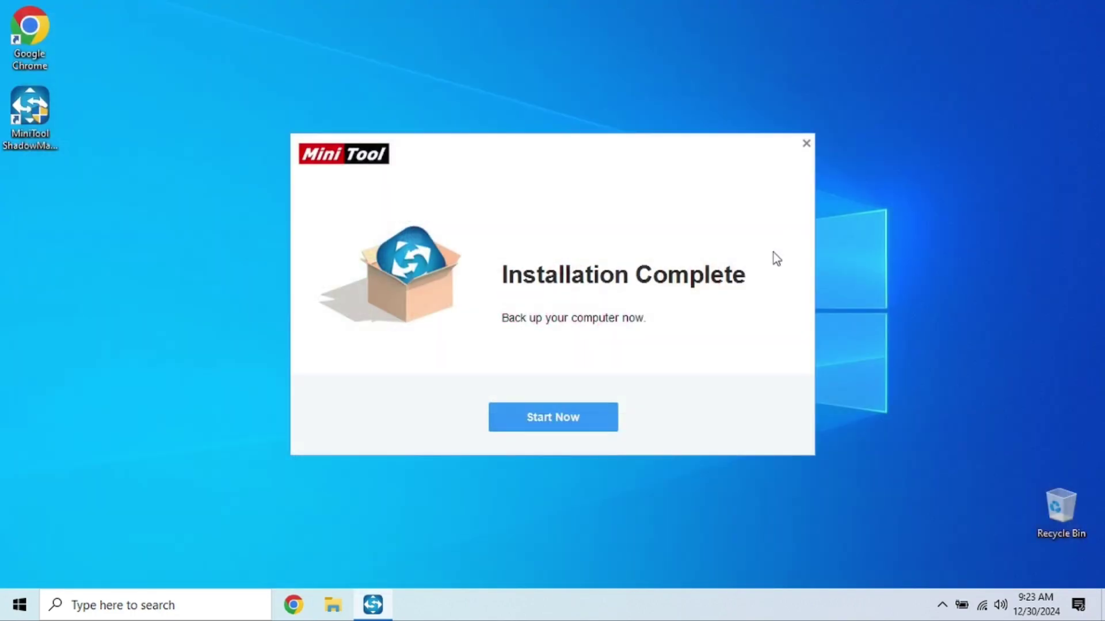
{"action": "left_click", "coordinate": [588, 427]}
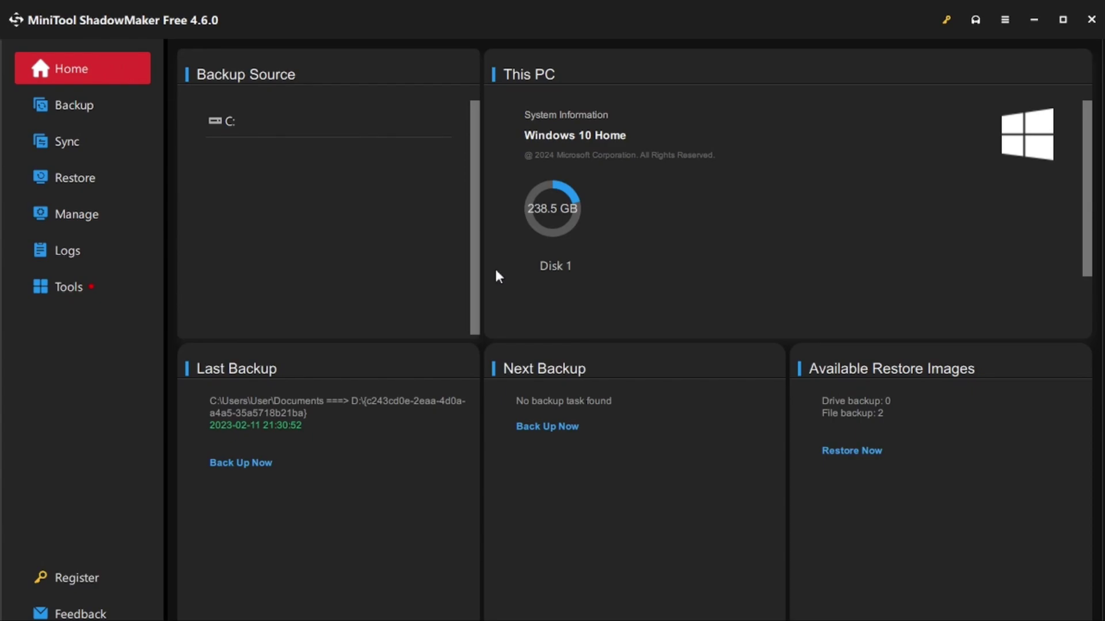
Step: Under Backup, choose Folders and Files and select C:\AdwCleaner (2.3 MB) as the source
{"action": "left_click", "coordinate": [94, 108]}
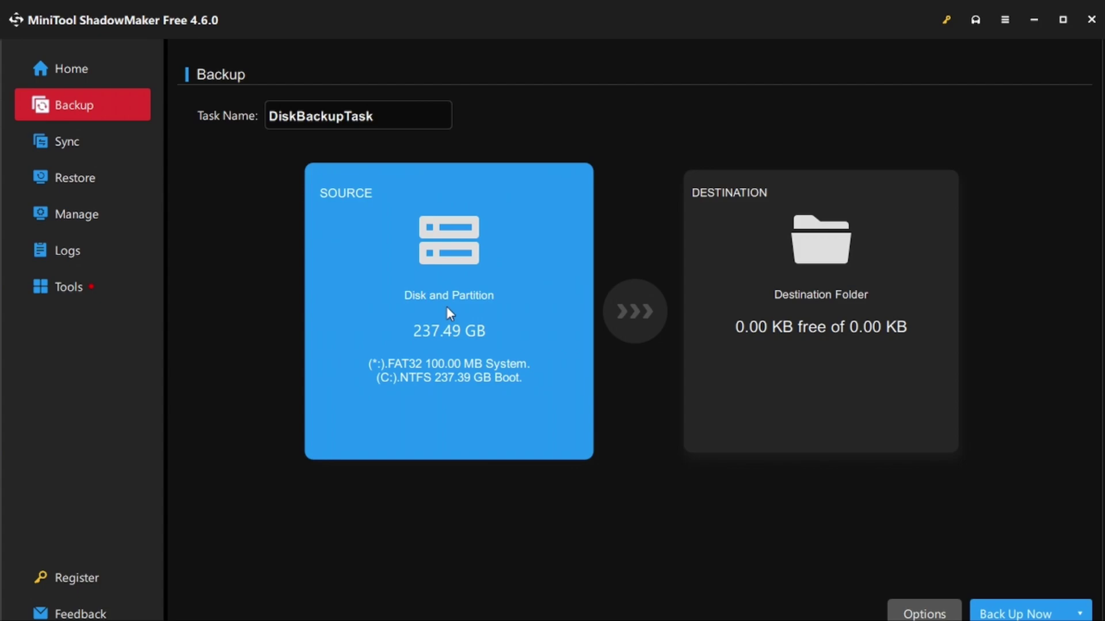
{"action": "left_click", "coordinate": [447, 309]}
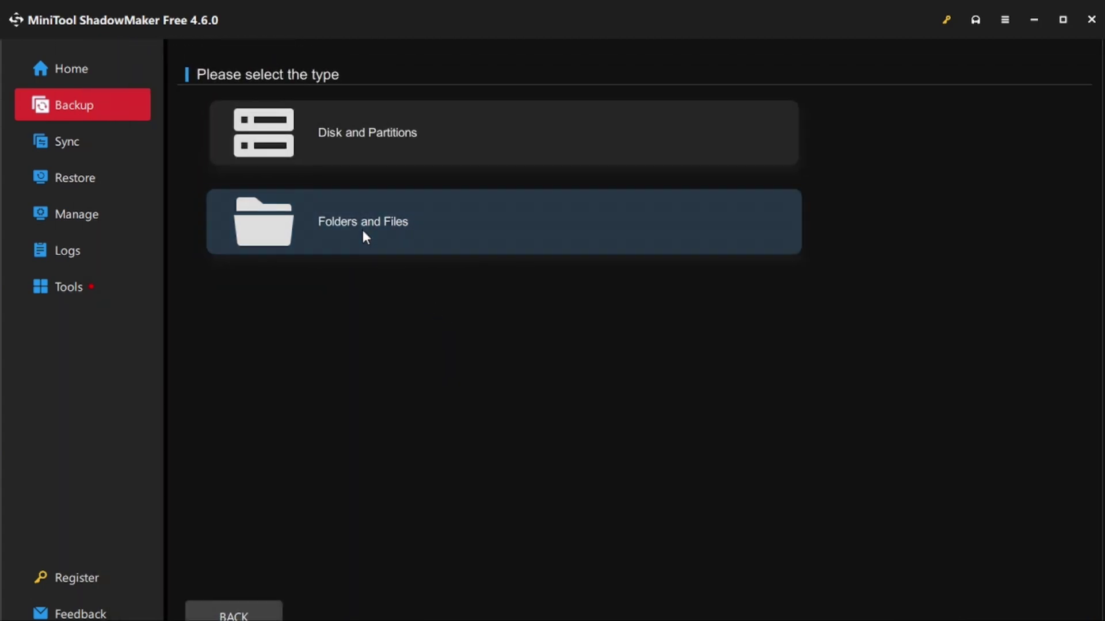
{"action": "left_click", "coordinate": [366, 236]}
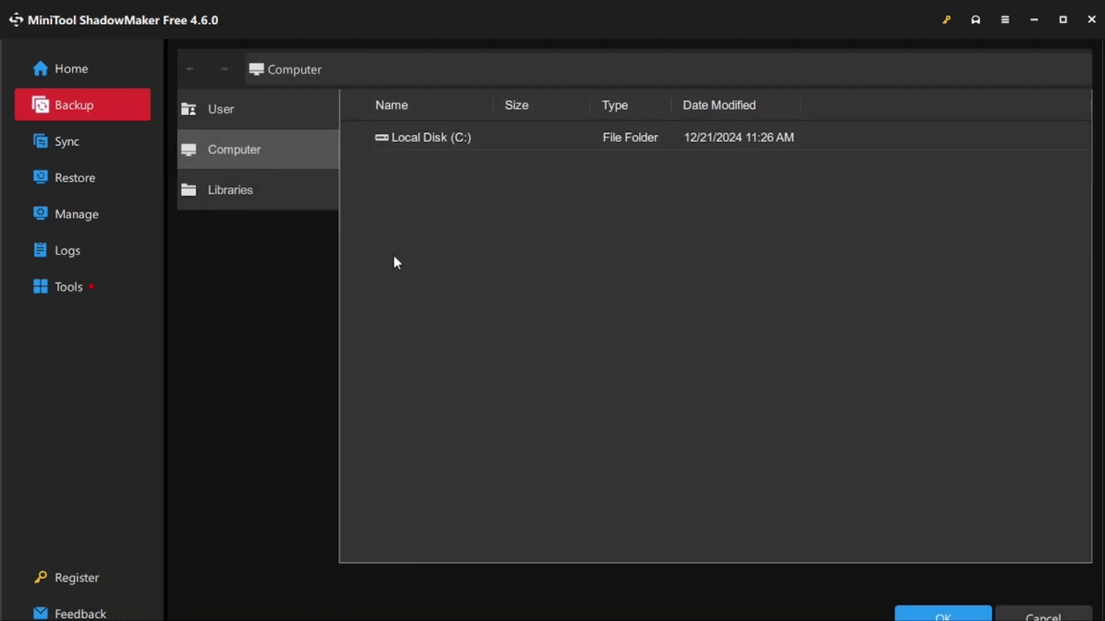
{"action": "double_click", "coordinate": [417, 137]}
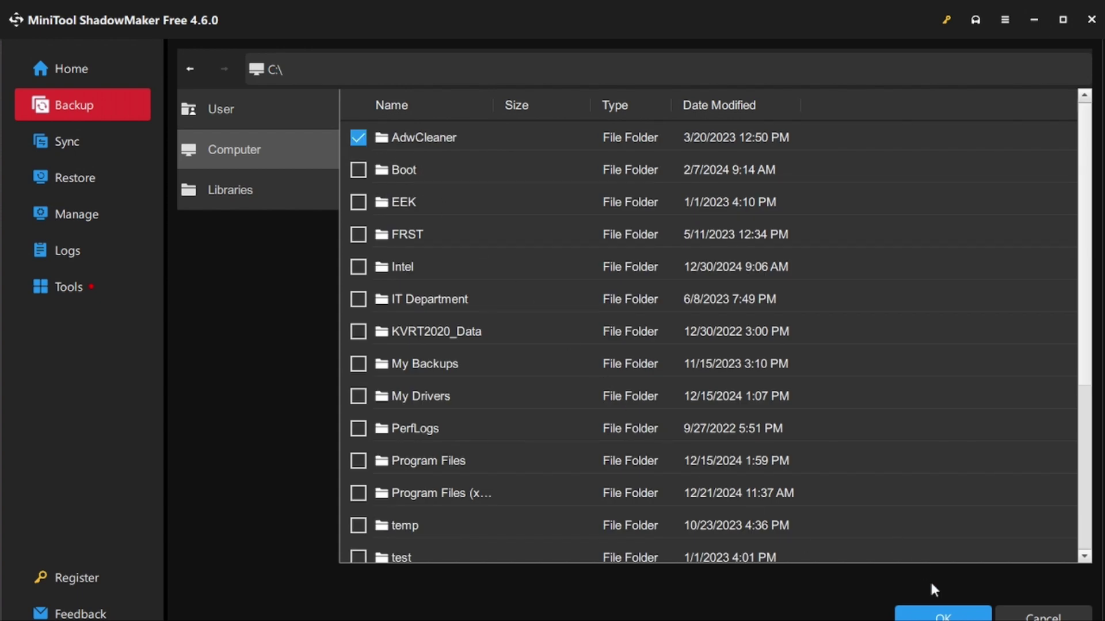
{"action": "left_click", "coordinate": [941, 612]}
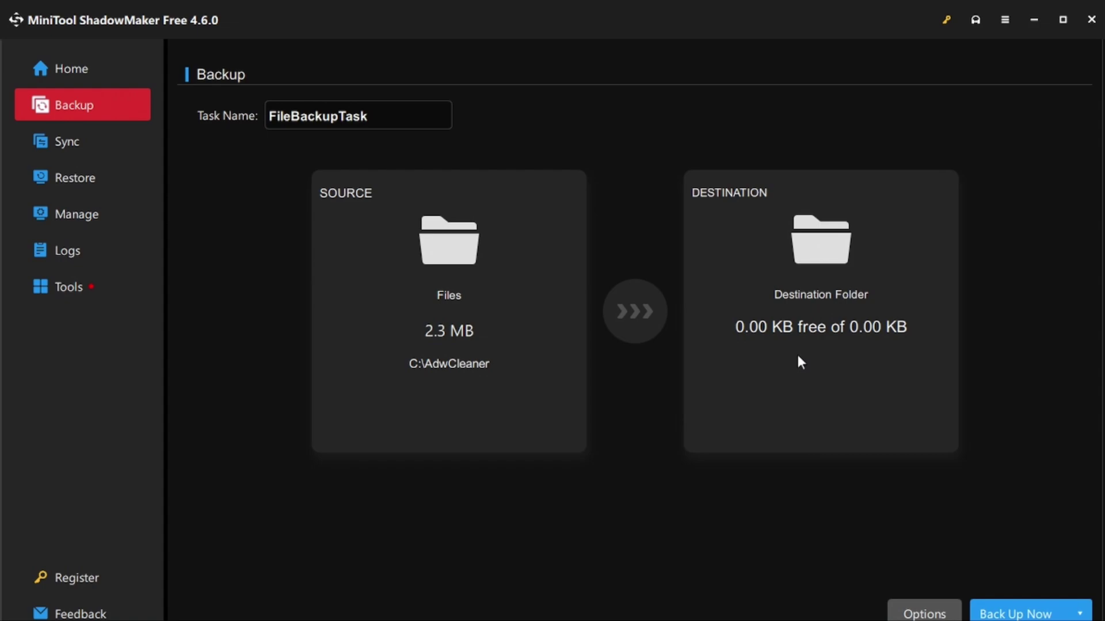
Step: Set the C:\IT Department folder as destination and run the backup immediately
{"action": "left_click", "coordinate": [797, 355]}
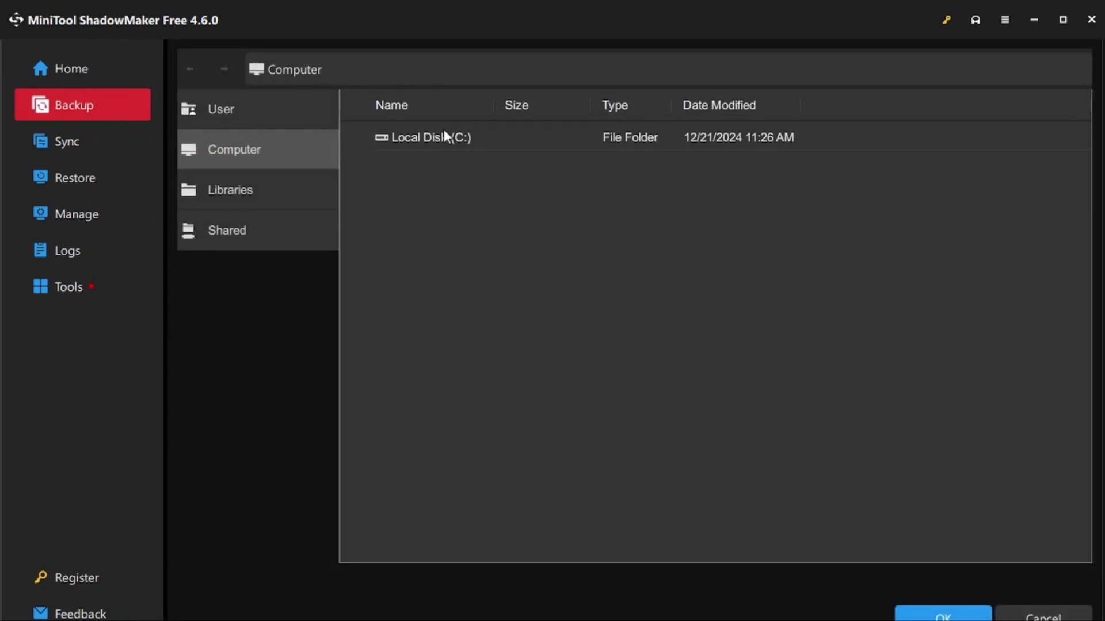
{"action": "double_click", "coordinate": [443, 137]}
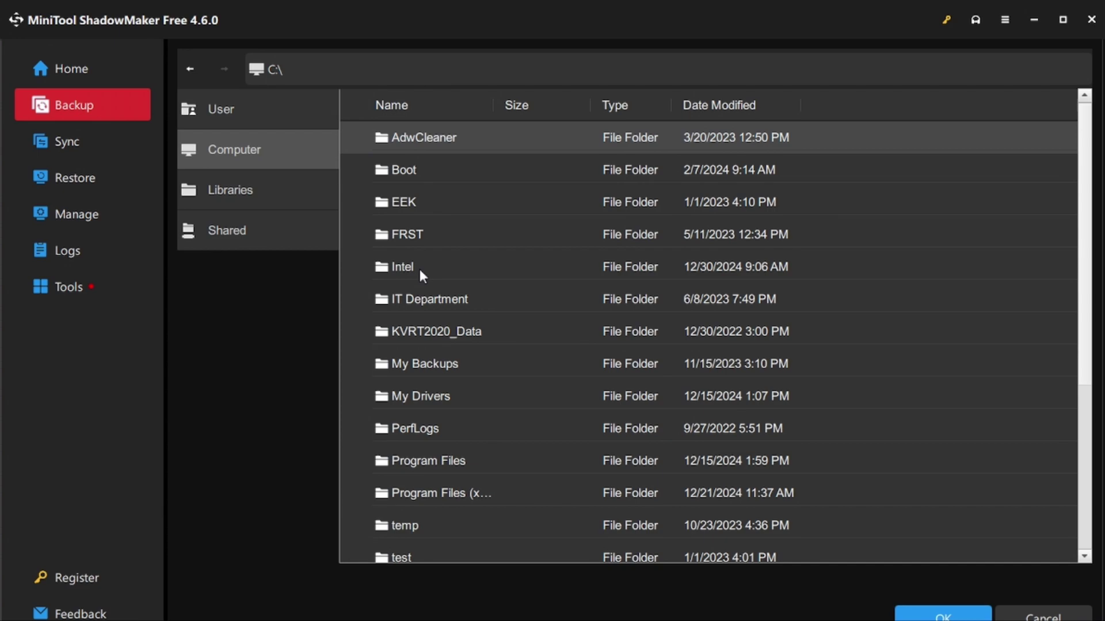
{"action": "left_click", "coordinate": [420, 302]}
{"action": "left_click", "coordinate": [942, 614]}
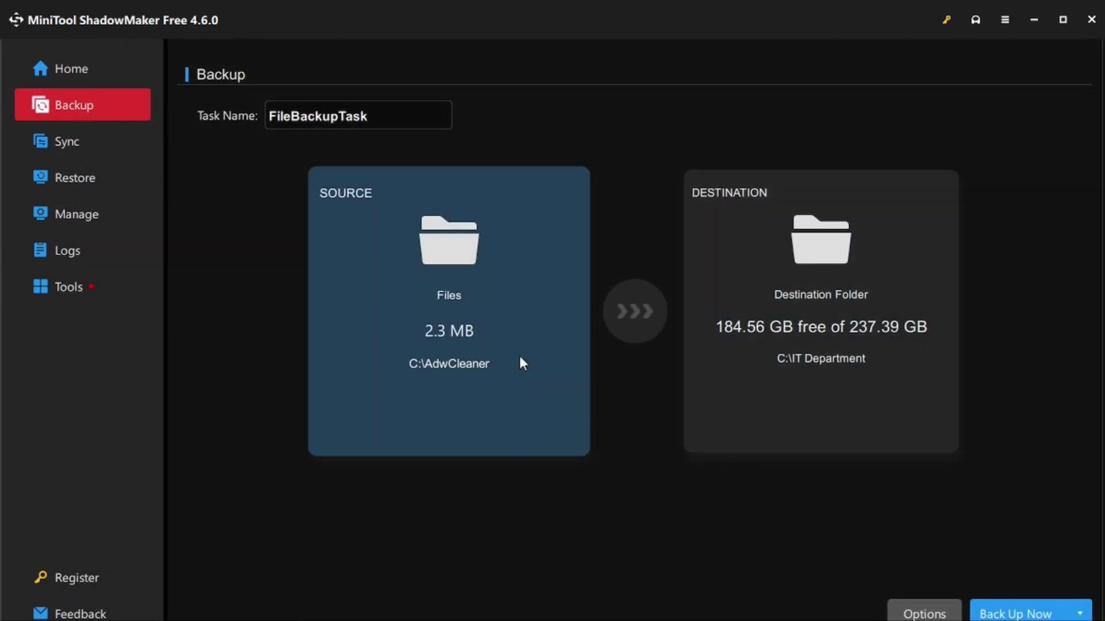
{"action": "left_click", "coordinate": [1028, 615]}
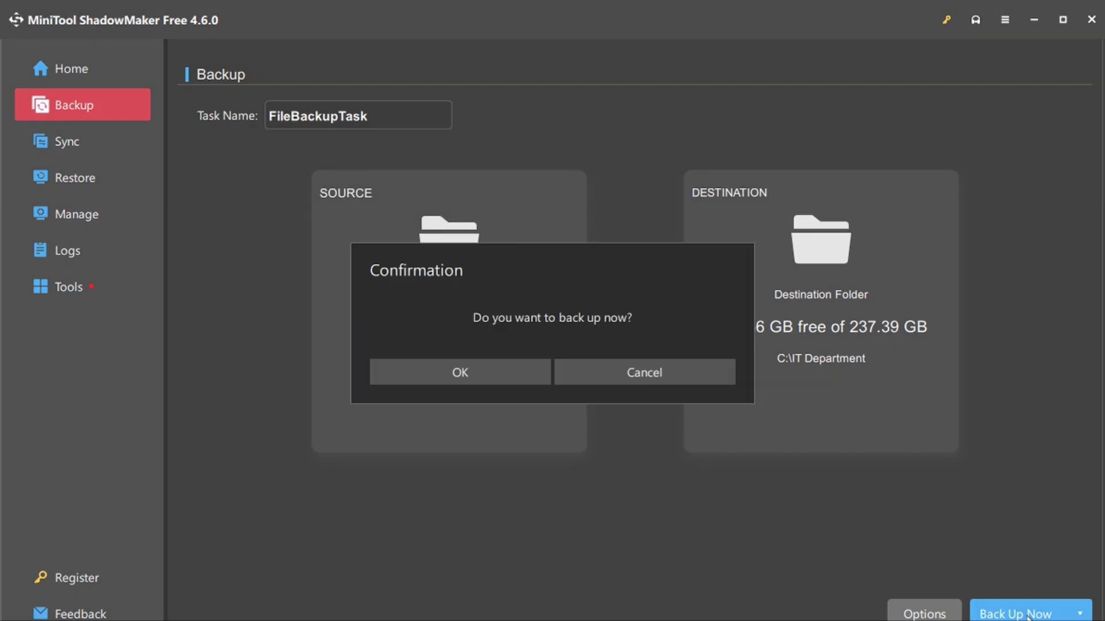
{"action": "left_click", "coordinate": [514, 372]}
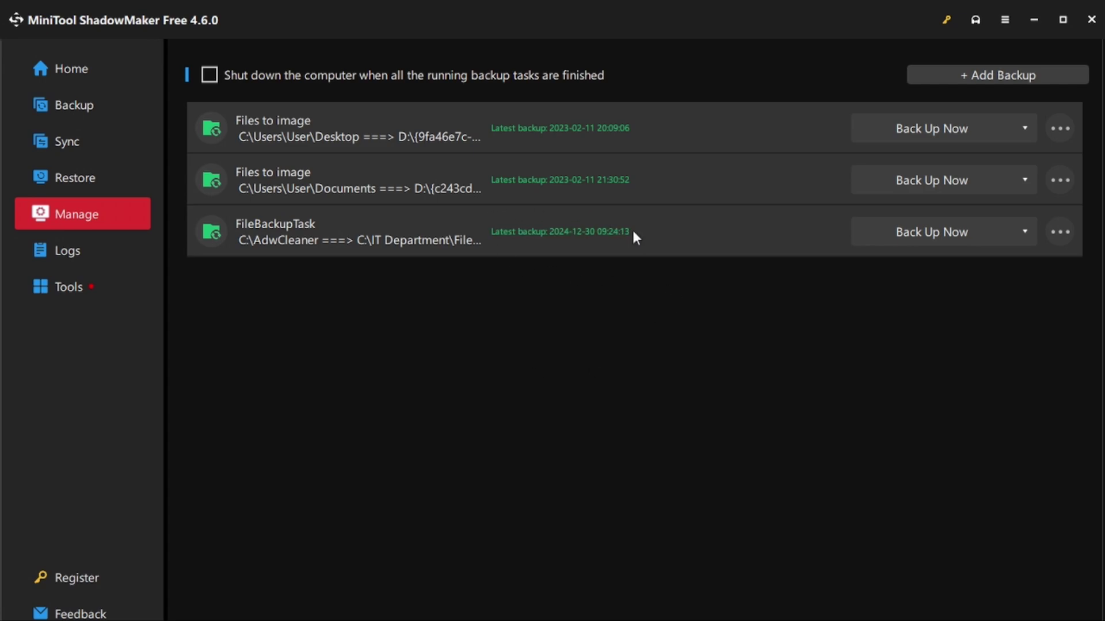
Step: Look over the Home and Tools pages, then exit MiniTool ShadowMaker
{"action": "left_click", "coordinate": [88, 67]}
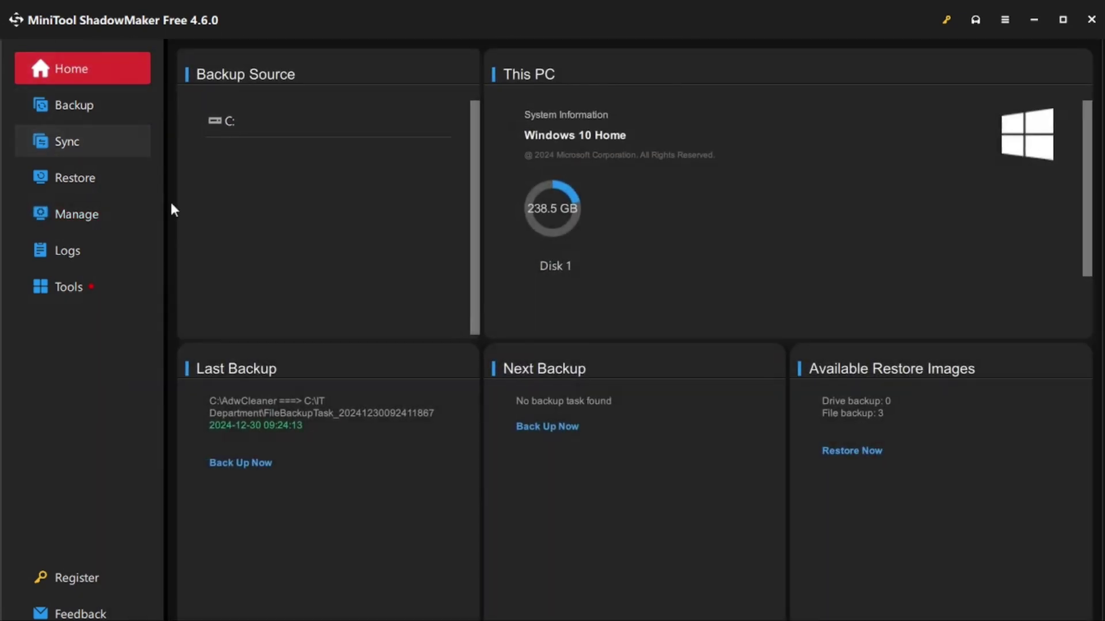
{"action": "left_click", "coordinate": [91, 288]}
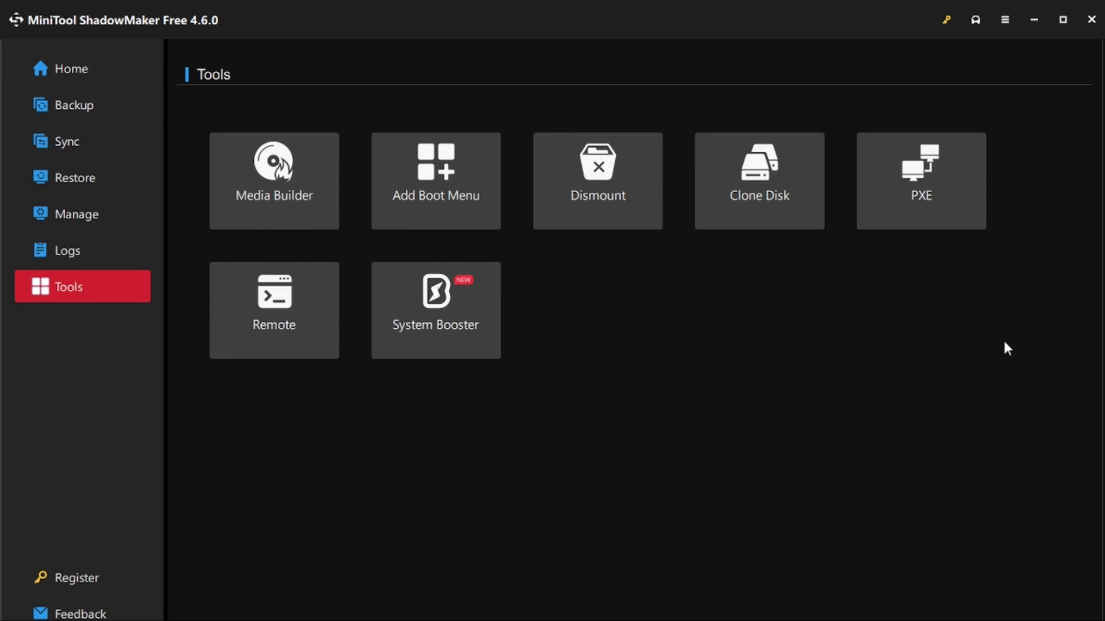
{"action": "left_click", "coordinate": [1091, 26]}
{"action": "left_click", "coordinate": [501, 371]}
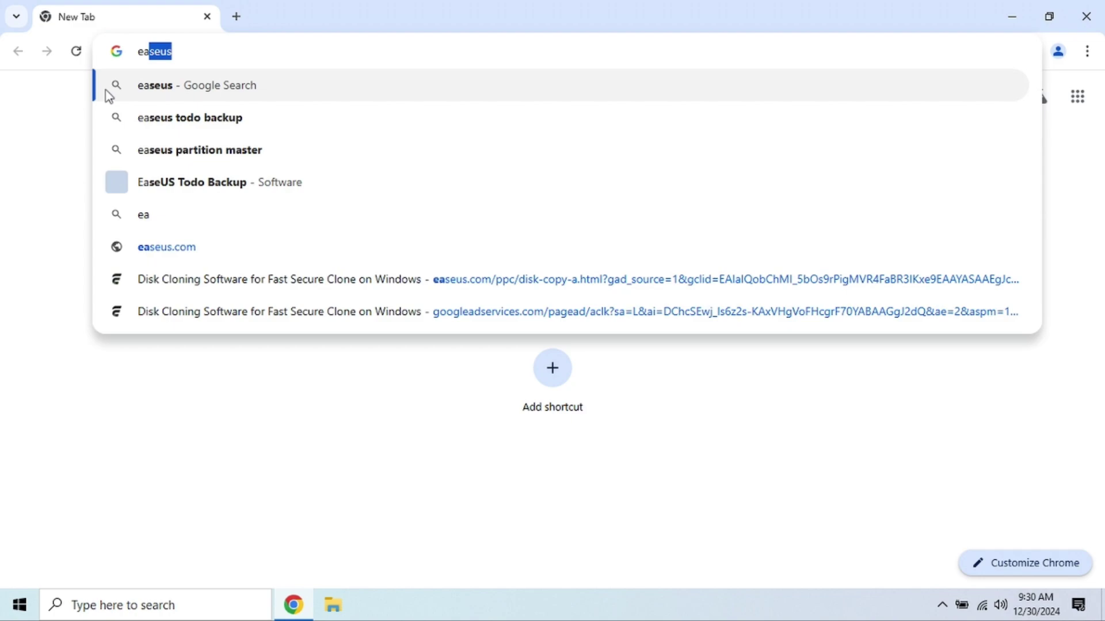
Step: Search 'easeus todo backup home' and open the EaseUS Todo Backup Home product page
{"action": "type", "text": " backup hom"}
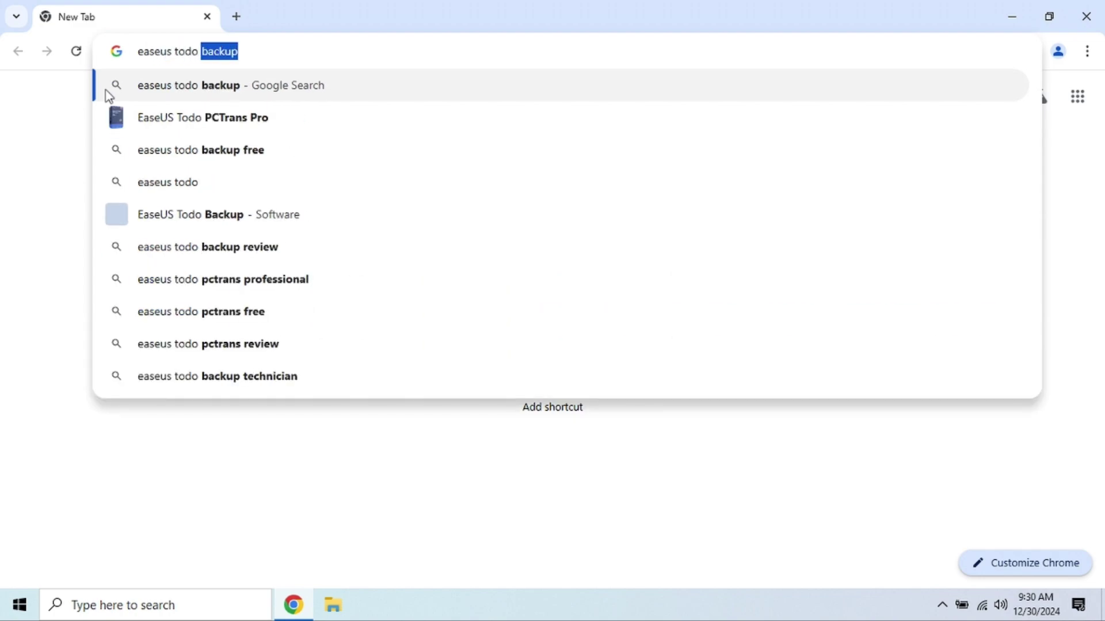
{"action": "key", "text": "Return"}
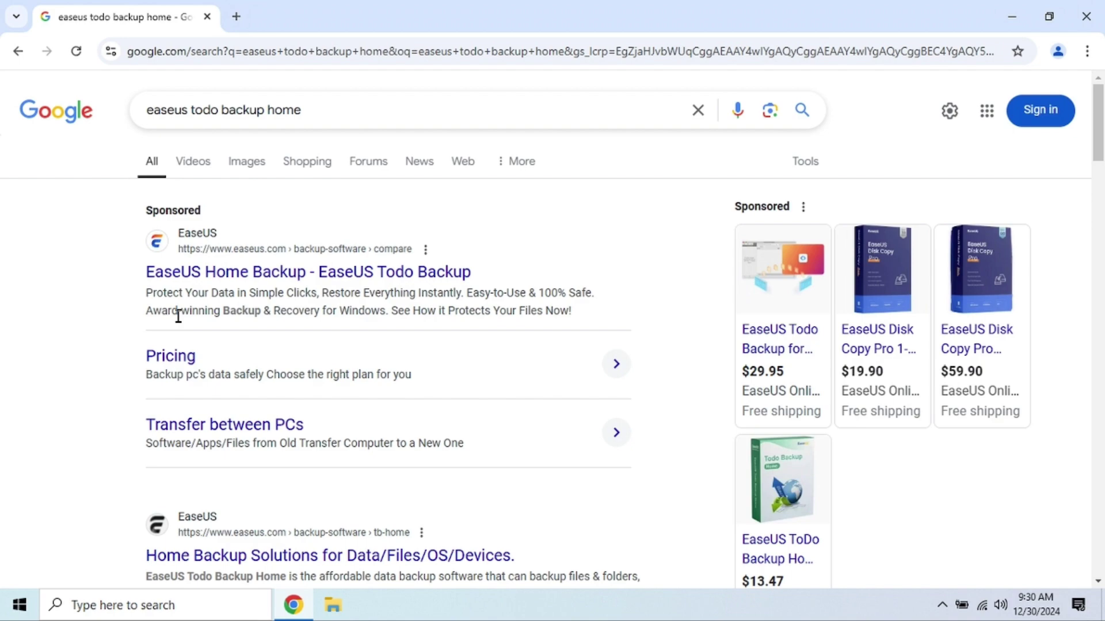
{"action": "left_click", "coordinate": [237, 288]}
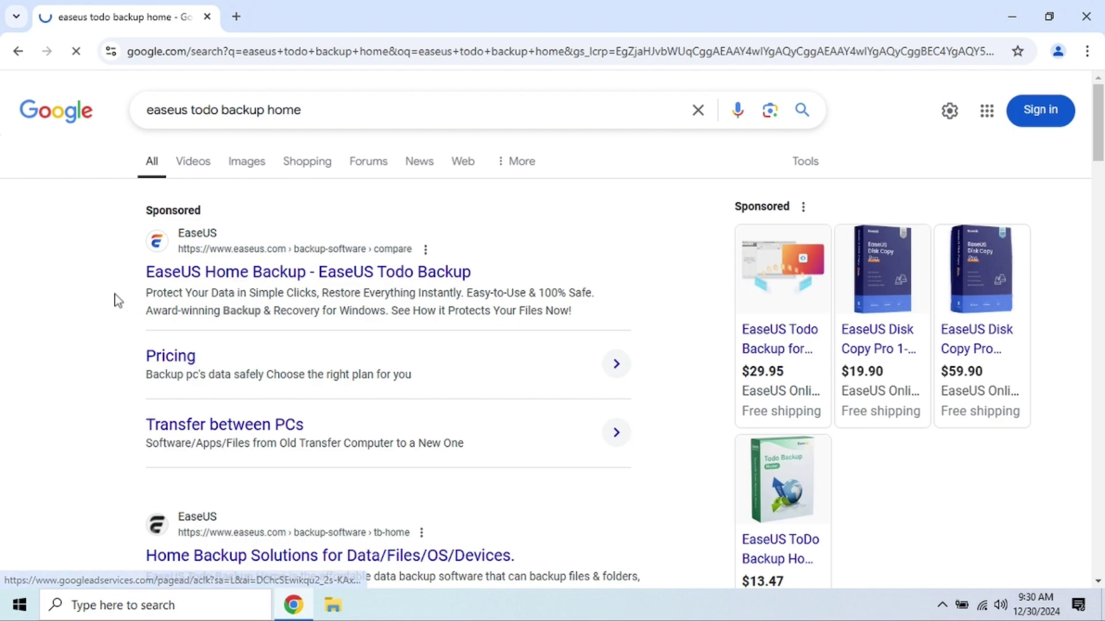
{"action": "scroll", "coordinate": [509, 257], "scroll_direction": "down", "scroll_amount": 4}
{"action": "scroll", "coordinate": [501, 260], "scroll_direction": "down", "scroll_amount": 1}
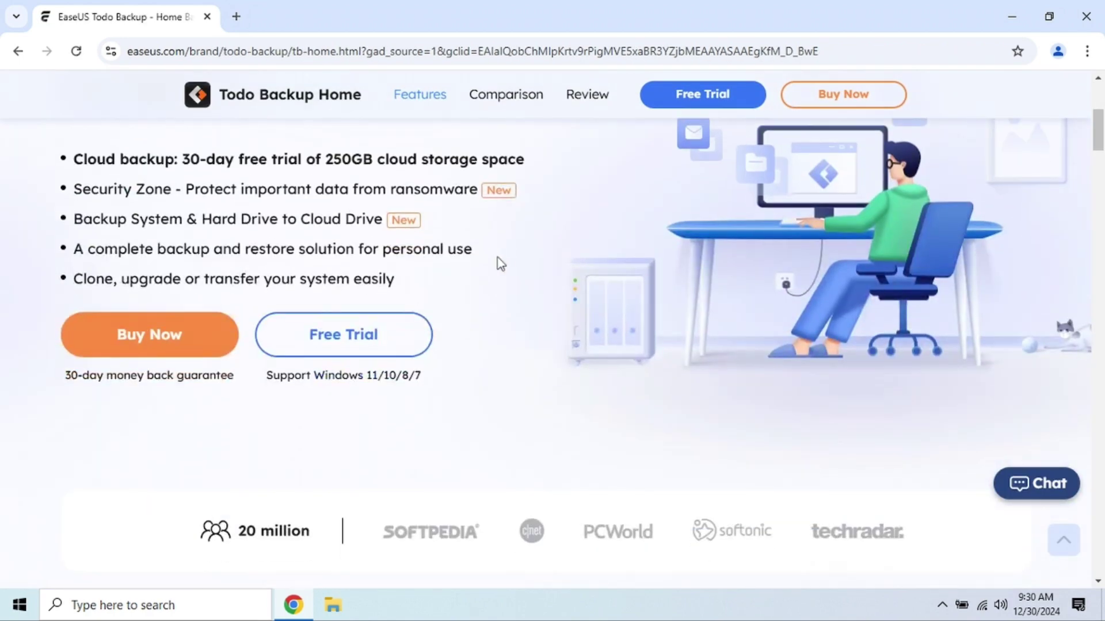
Step: Download the EaseUS Todo Backup free trial installer and run it with administrator approval
{"action": "left_click", "coordinate": [384, 336]}
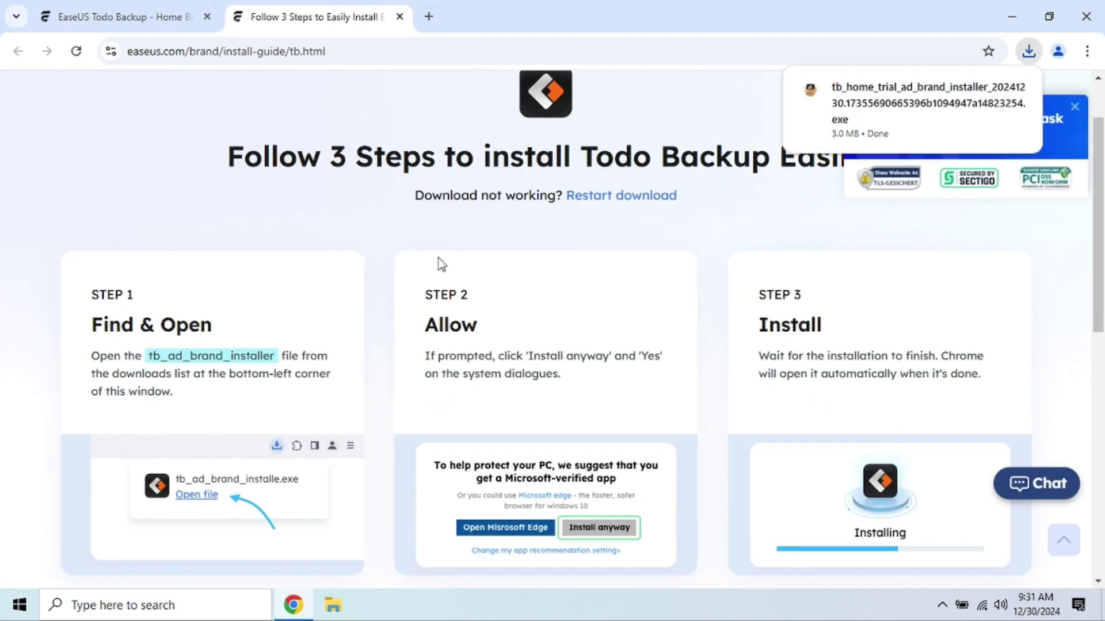
{"action": "left_click", "coordinate": [877, 107]}
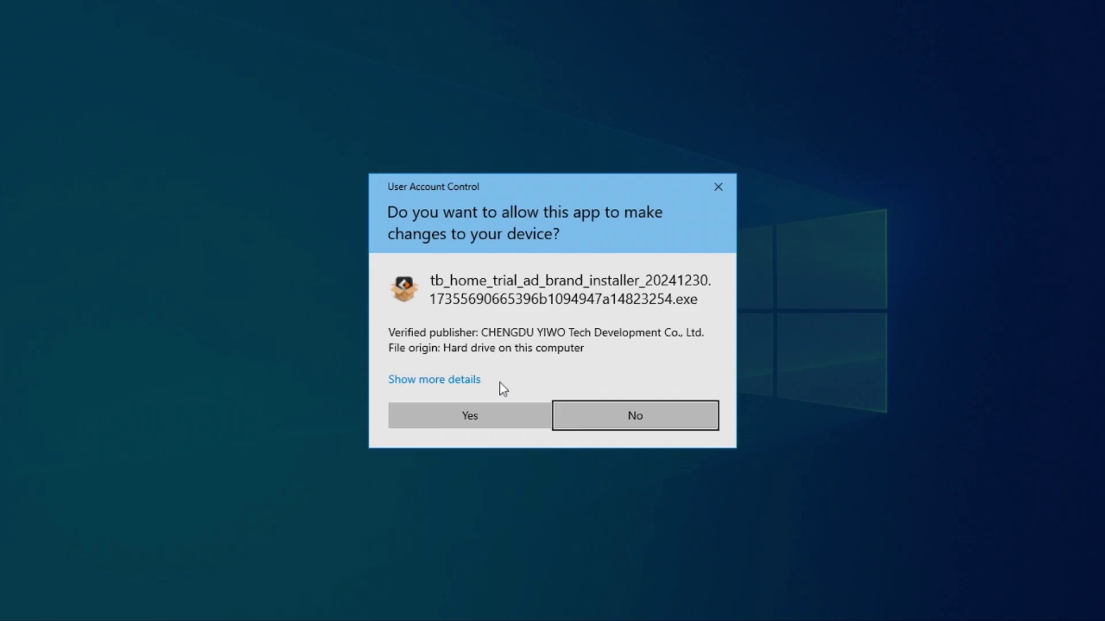
{"action": "left_click", "coordinate": [514, 422]}
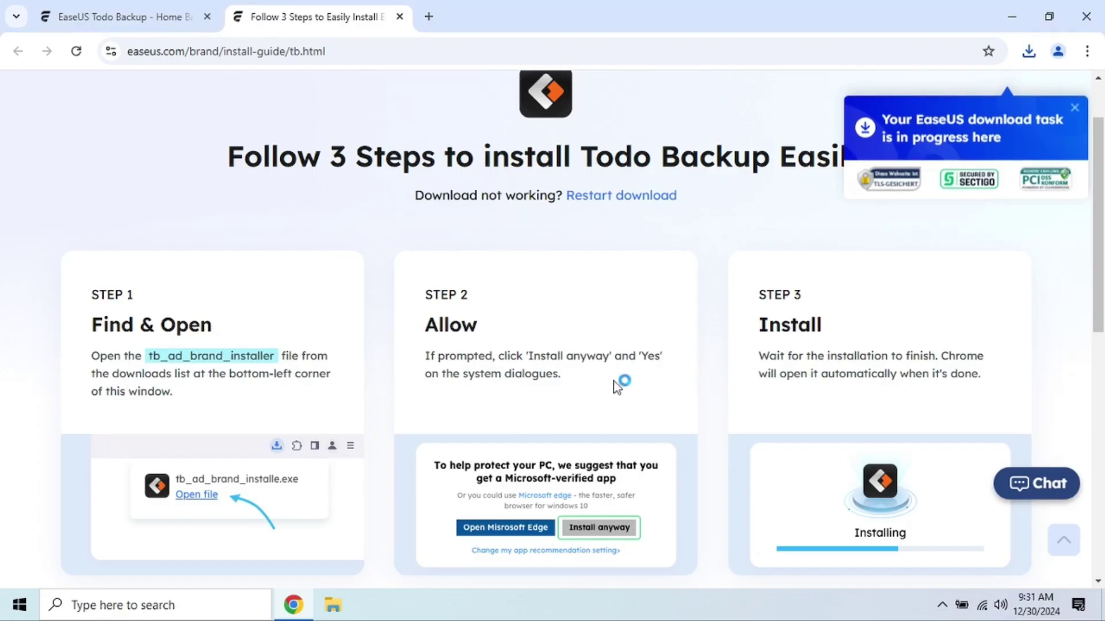
Step: Install EaseUS Todo Backup 2025, launch it and close the browser's thank-you page
{"action": "left_click", "coordinate": [1092, 26]}
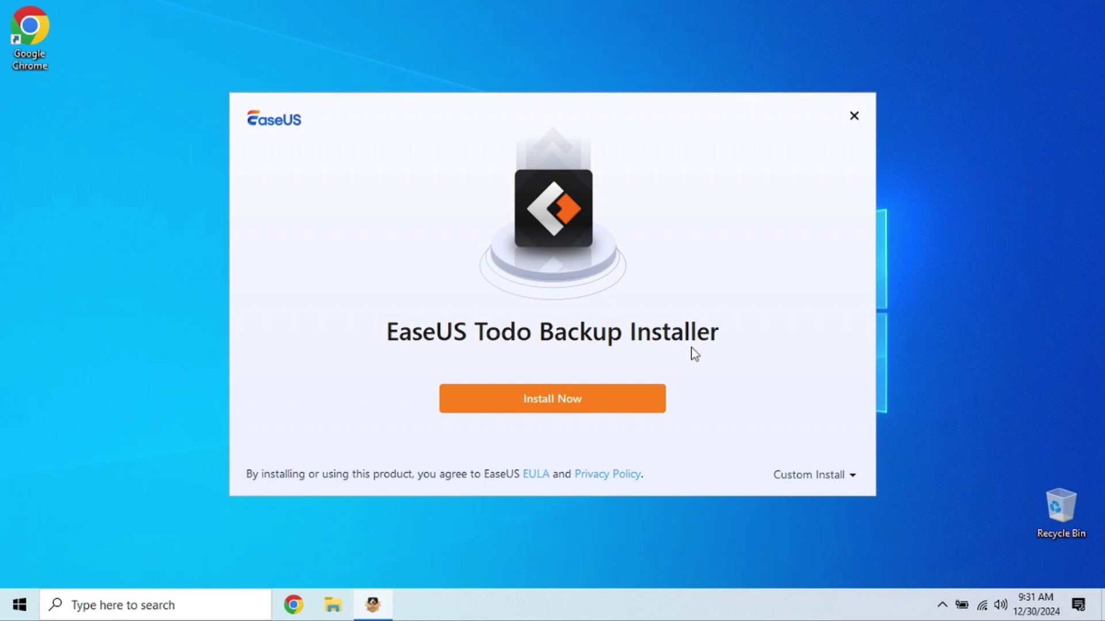
{"action": "left_click", "coordinate": [635, 409]}
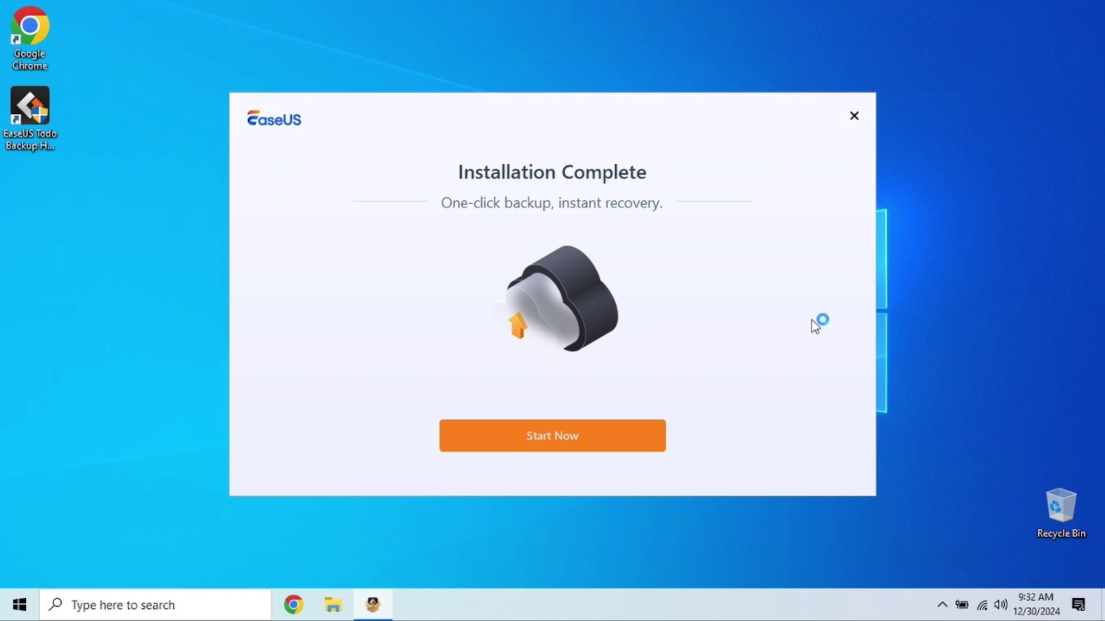
{"action": "left_click", "coordinate": [654, 449]}
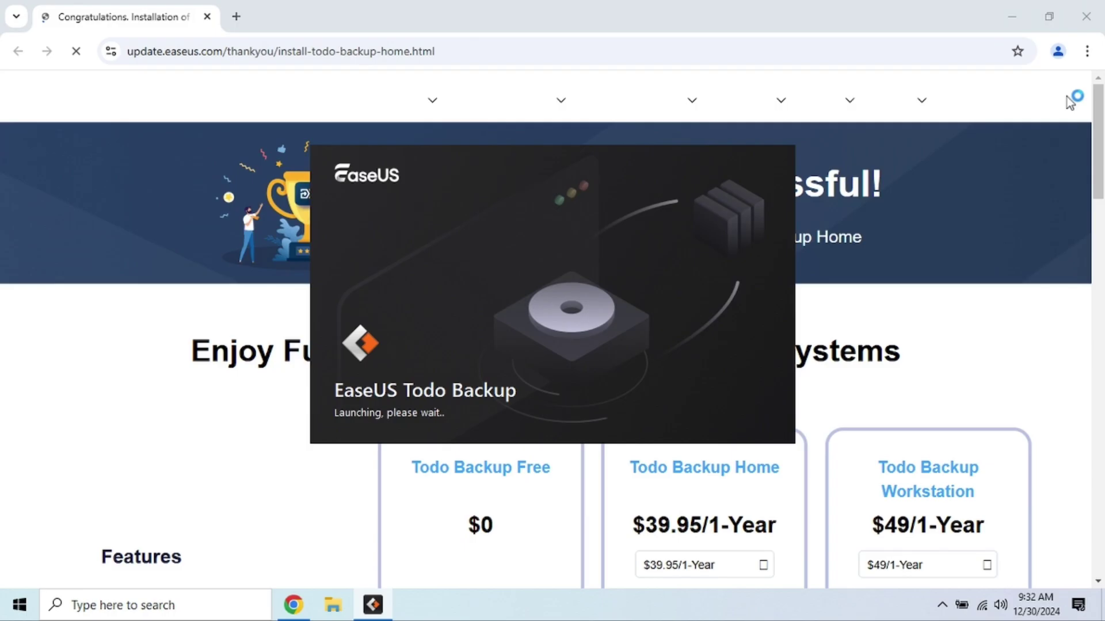
{"action": "left_click", "coordinate": [1086, 16]}
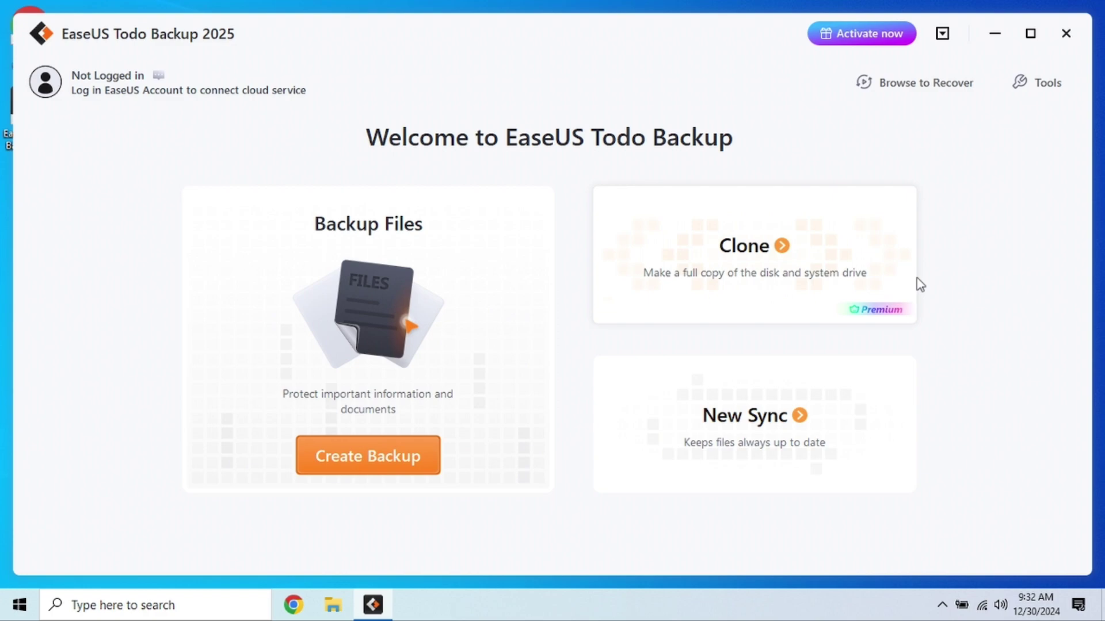
Step: Create a File backup task with C:\IT Department as its source
{"action": "left_click", "coordinate": [424, 465]}
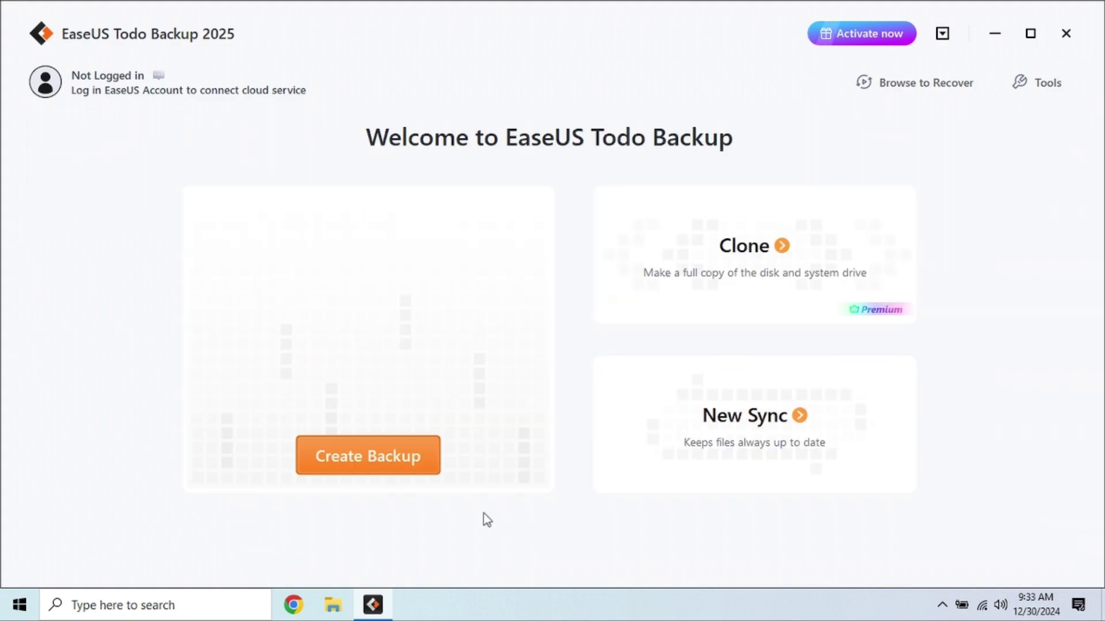
{"action": "left_click", "coordinate": [421, 455]}
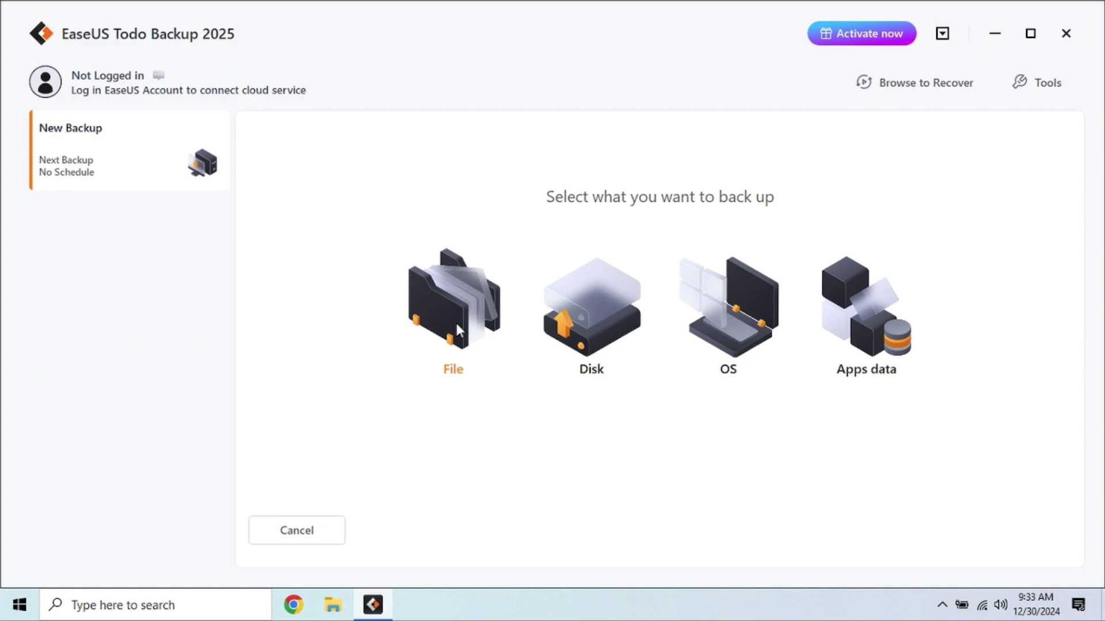
{"action": "left_click", "coordinate": [456, 324]}
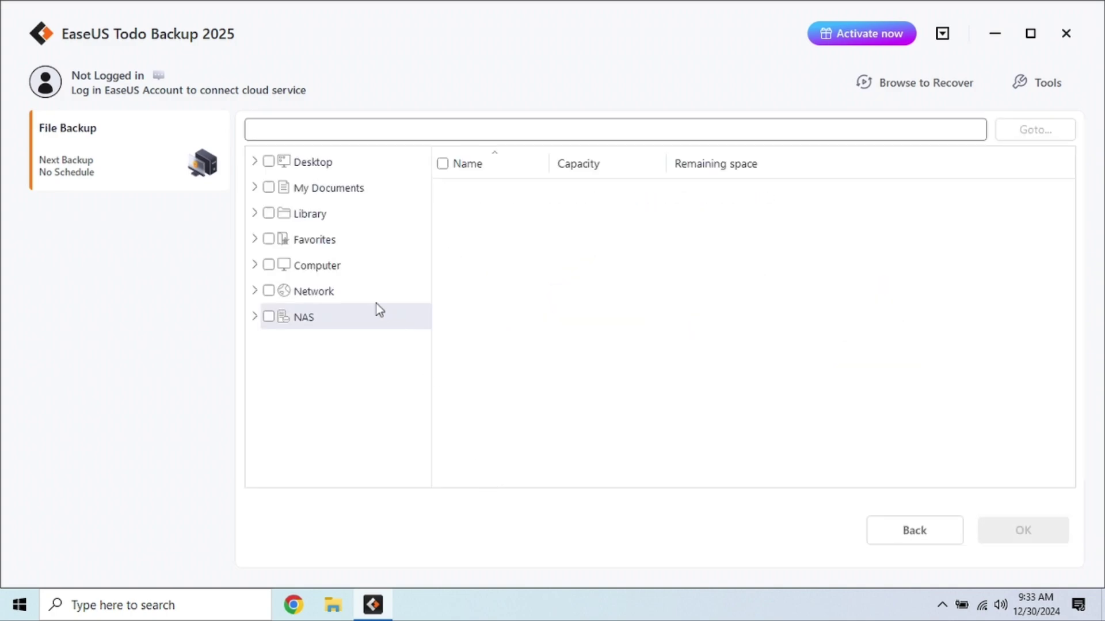
{"action": "left_click", "coordinate": [254, 264]}
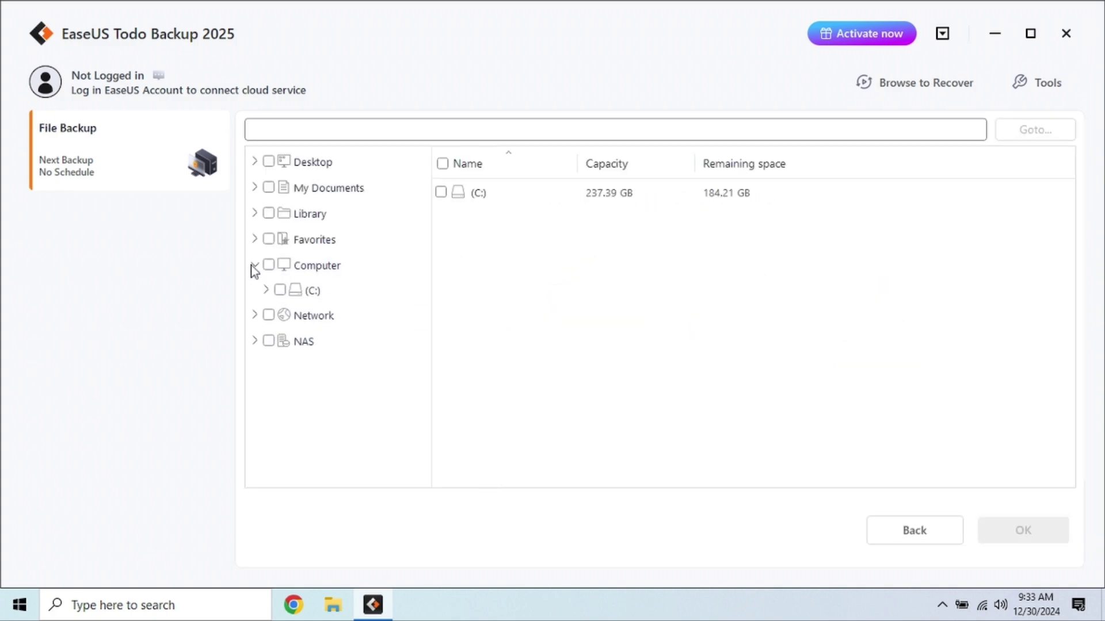
{"action": "left_click", "coordinate": [266, 291]}
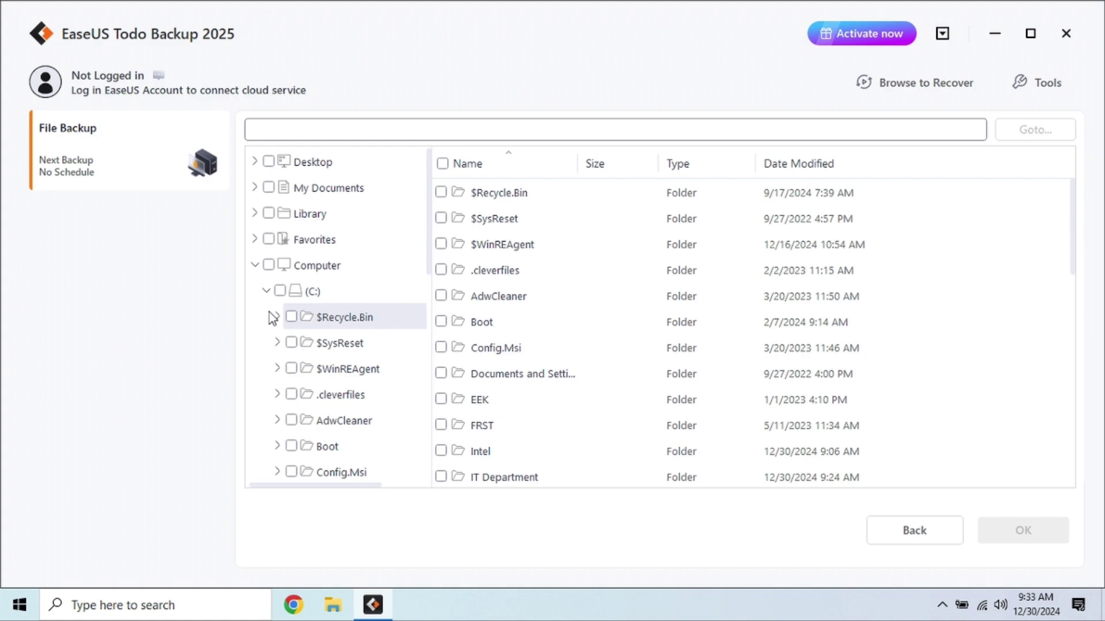
{"action": "scroll", "coordinate": [314, 397], "scroll_direction": "down", "scroll_amount": 1}
{"action": "scroll", "coordinate": [304, 405], "scroll_direction": "down", "scroll_amount": 2}
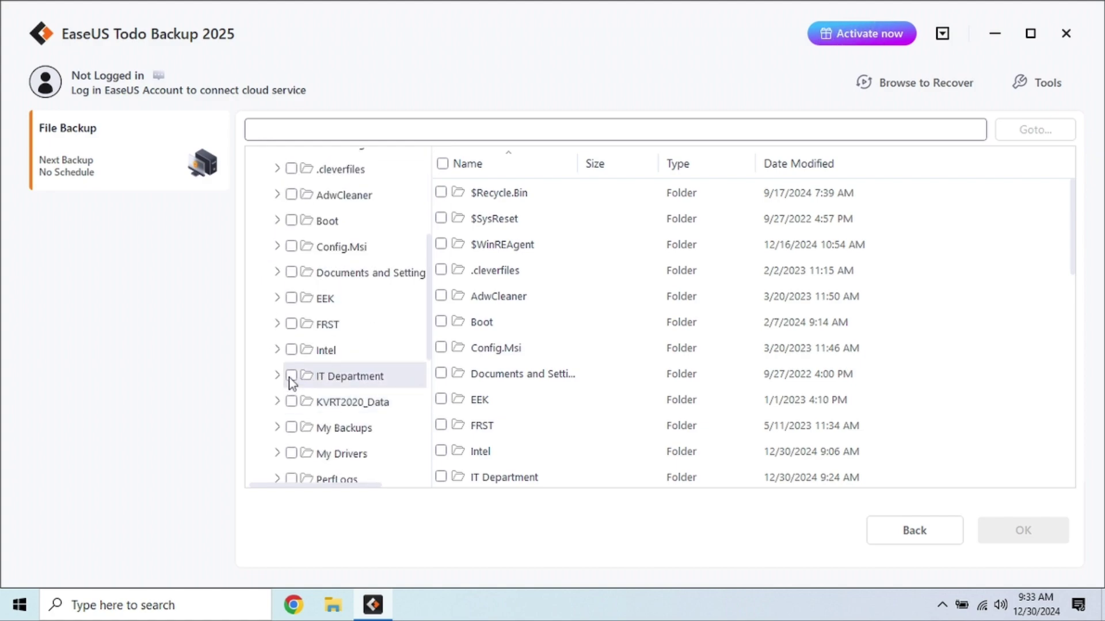
{"action": "left_click", "coordinate": [290, 377]}
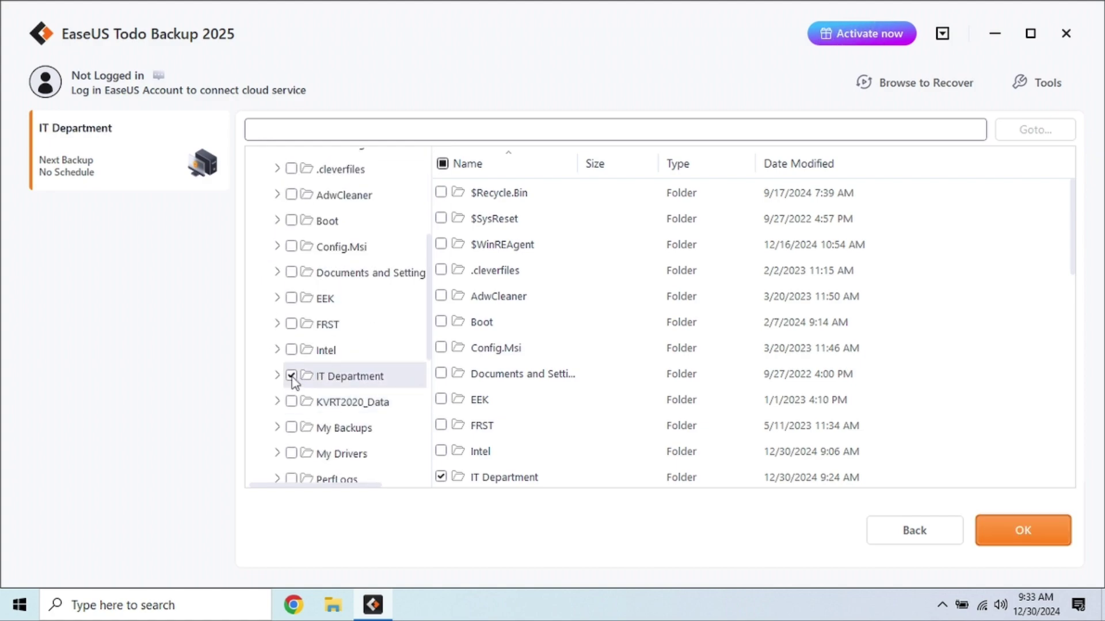
{"action": "left_click", "coordinate": [1016, 532]}
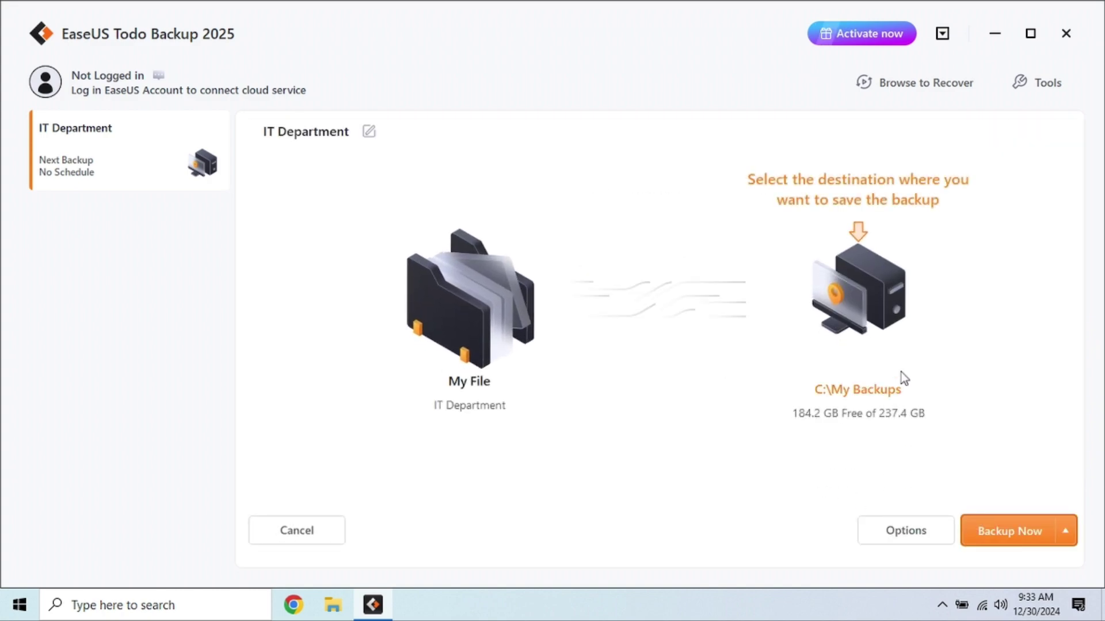
Step: Choose Local Drive as the destination type, browsing to C:\My Backups
{"action": "left_click", "coordinate": [886, 351]}
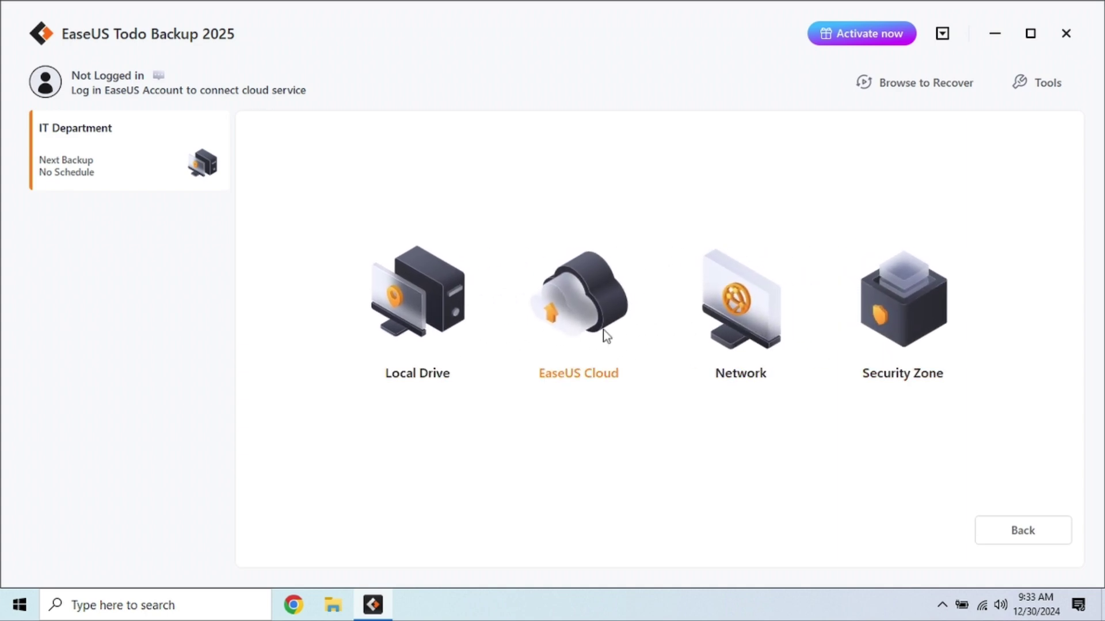
{"action": "left_click", "coordinate": [429, 316]}
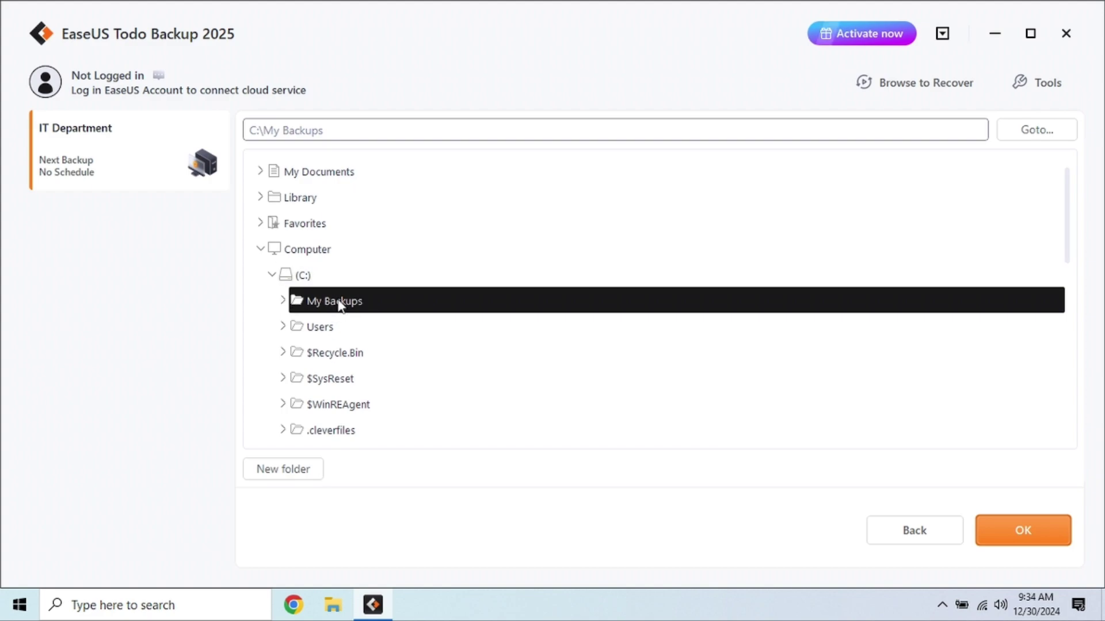
Step: Confirm C:\My Backups as destination and run the IT Department backup to success
{"action": "left_click", "coordinate": [1009, 530]}
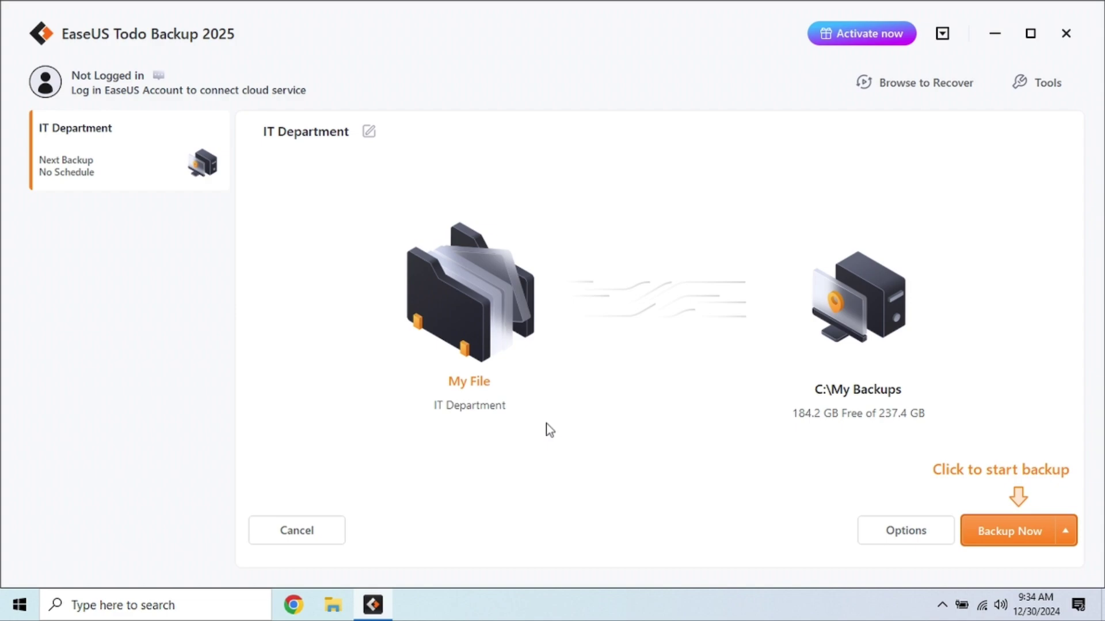
{"action": "left_click", "coordinate": [1006, 532]}
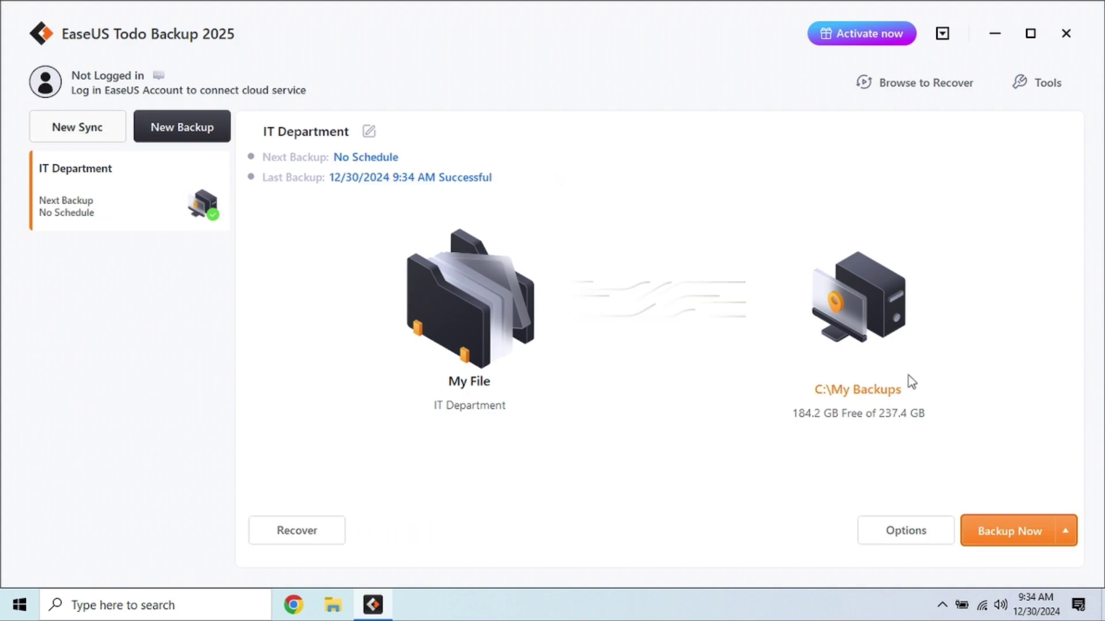
Step: Schedule the backup daily at 12:00 AM using the Incremental method
{"action": "left_click", "coordinate": [374, 161]}
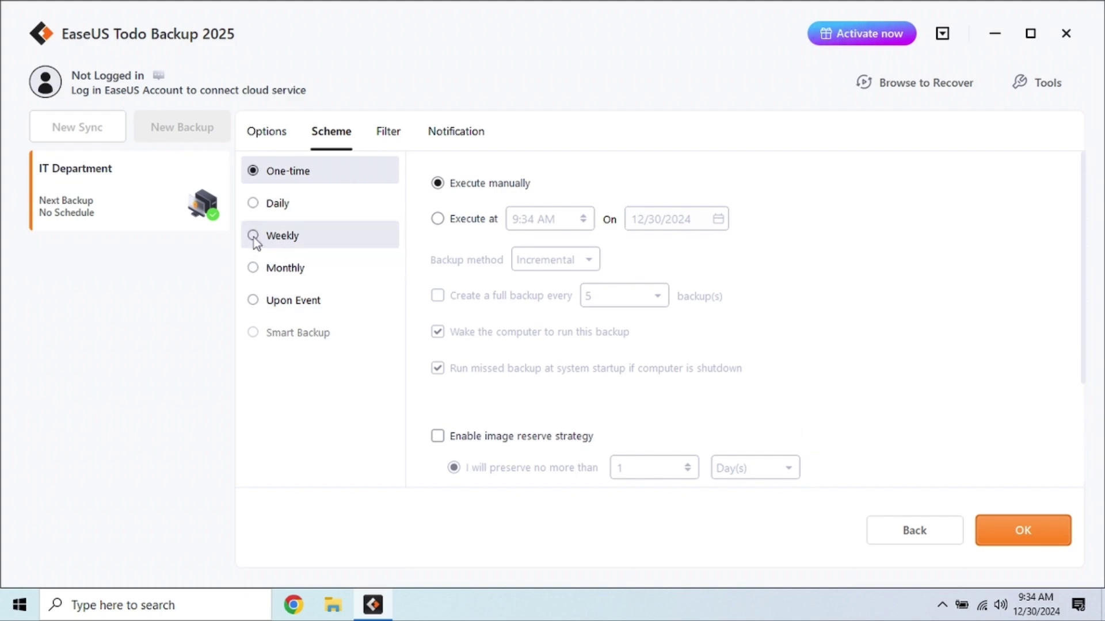
{"action": "left_click", "coordinate": [254, 205]}
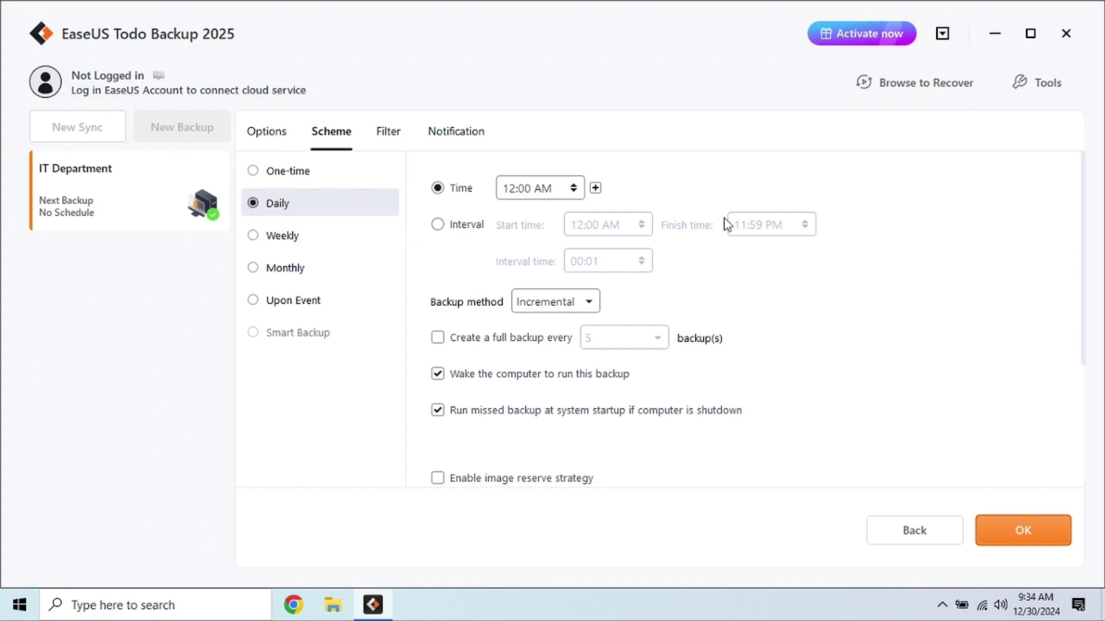
{"action": "left_click", "coordinate": [598, 309]}
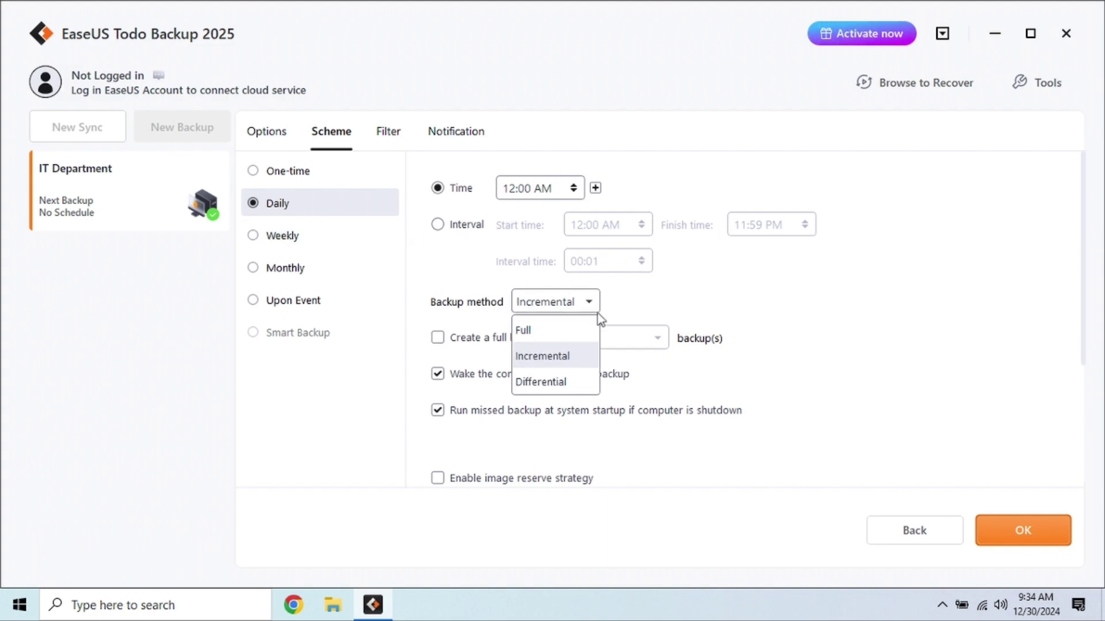
{"action": "left_click", "coordinate": [666, 302]}
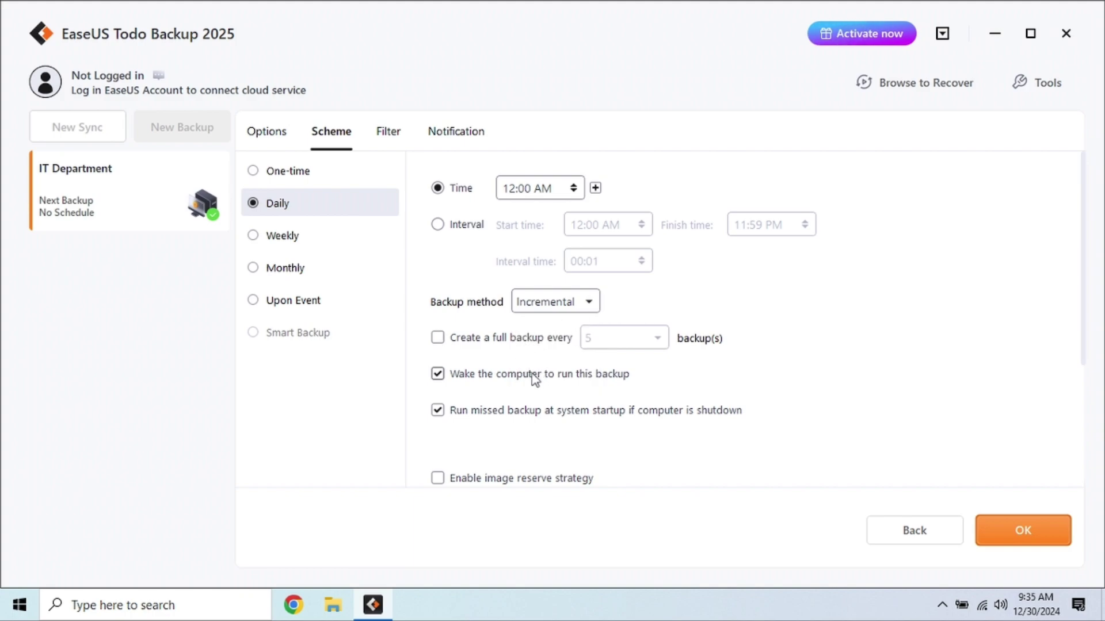
{"action": "left_click", "coordinate": [1034, 528]}
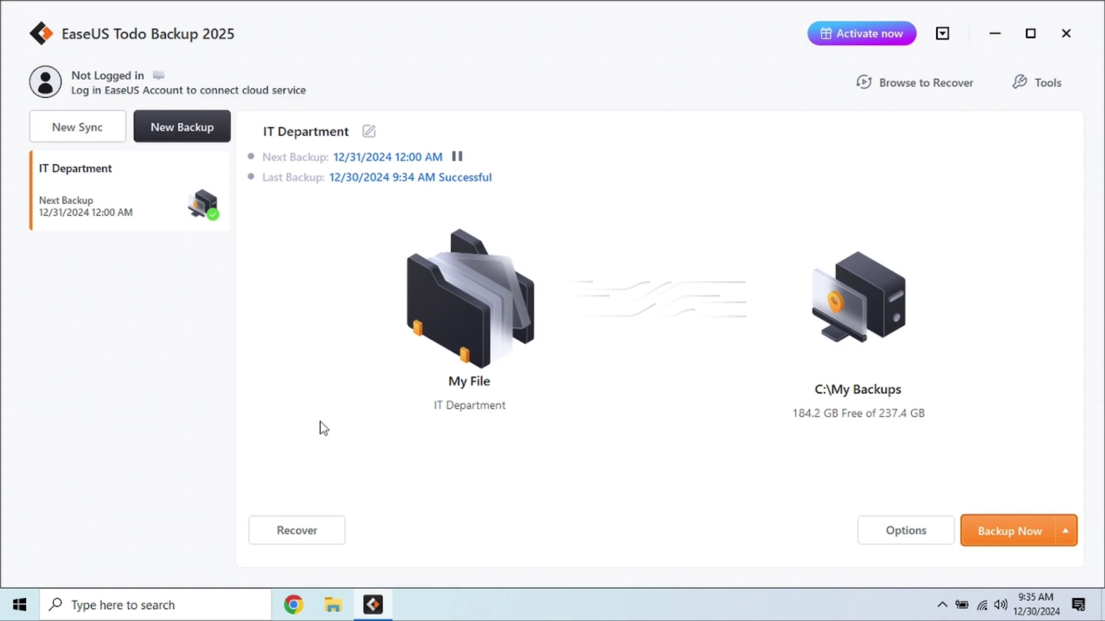
Step: Browse EaseUS Todo Backup's extra Tools panel twice, closing it each time
{"action": "left_click", "coordinate": [1047, 83]}
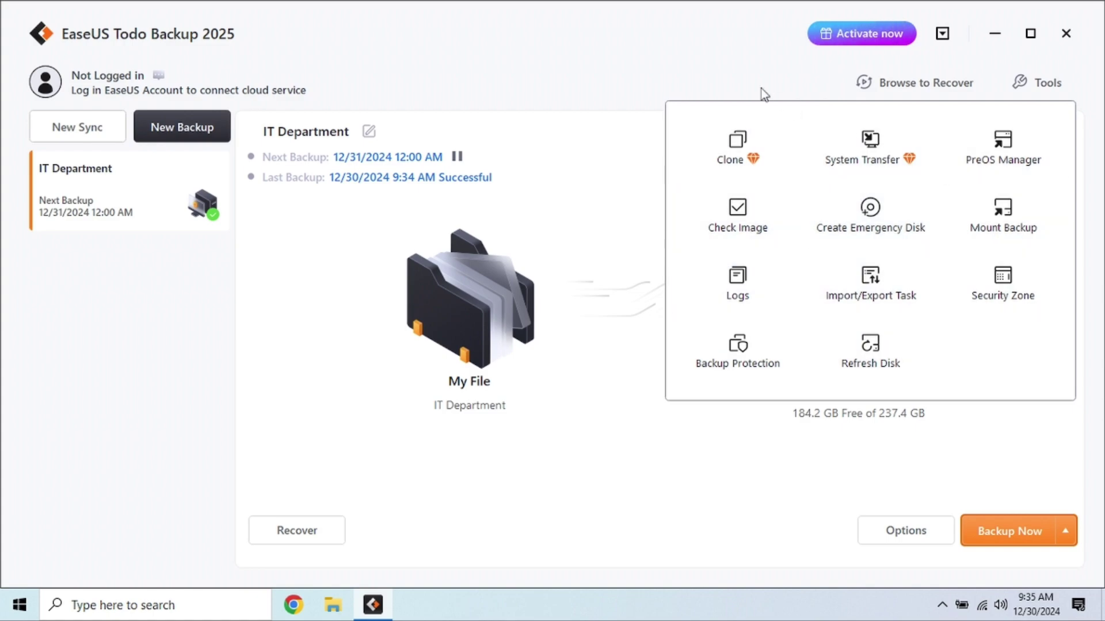
{"action": "left_click", "coordinate": [675, 25]}
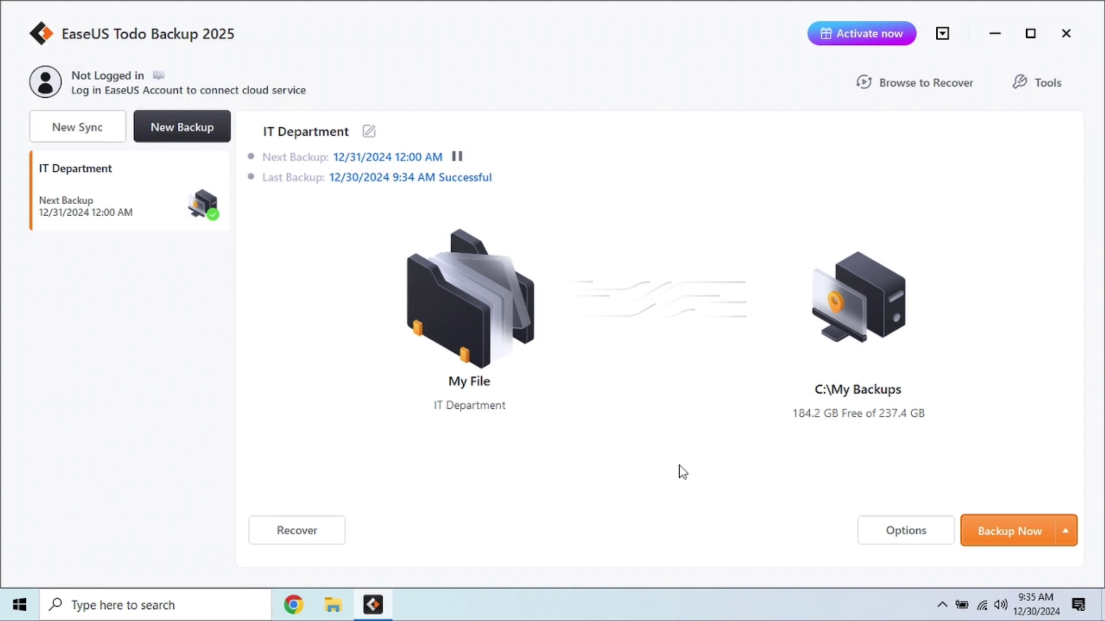
{"action": "left_click", "coordinate": [1062, 76]}
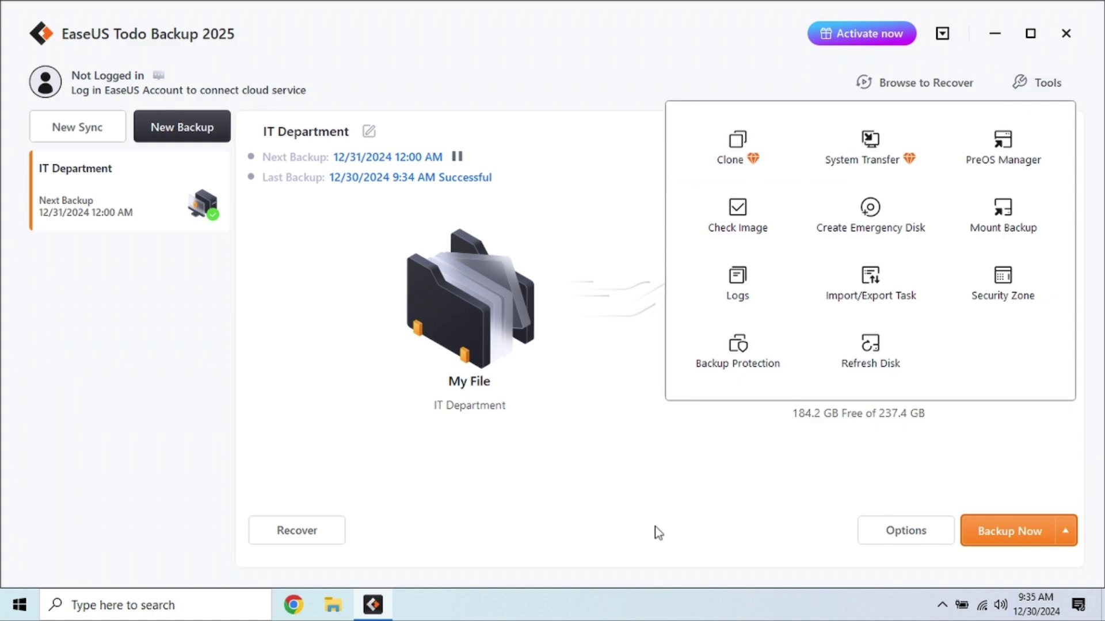
{"action": "left_click", "coordinate": [637, 505]}
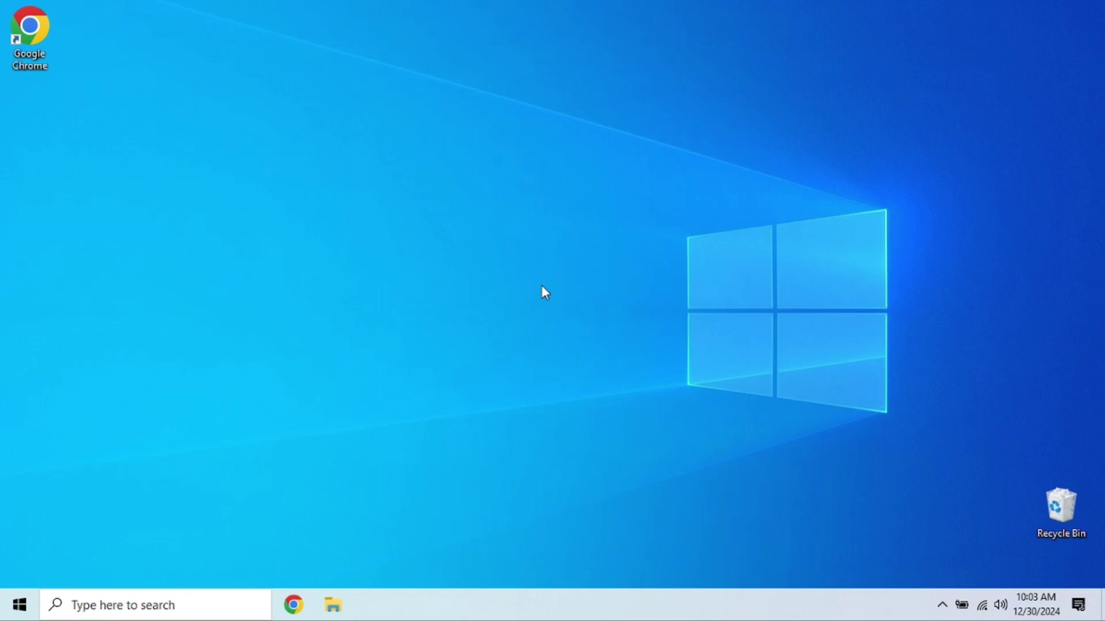
Step: Search Chrome for 'aomei backupper', then download and run the AOMEI Backupper Standard freeware installer
{"action": "double_click", "coordinate": [31, 26]}
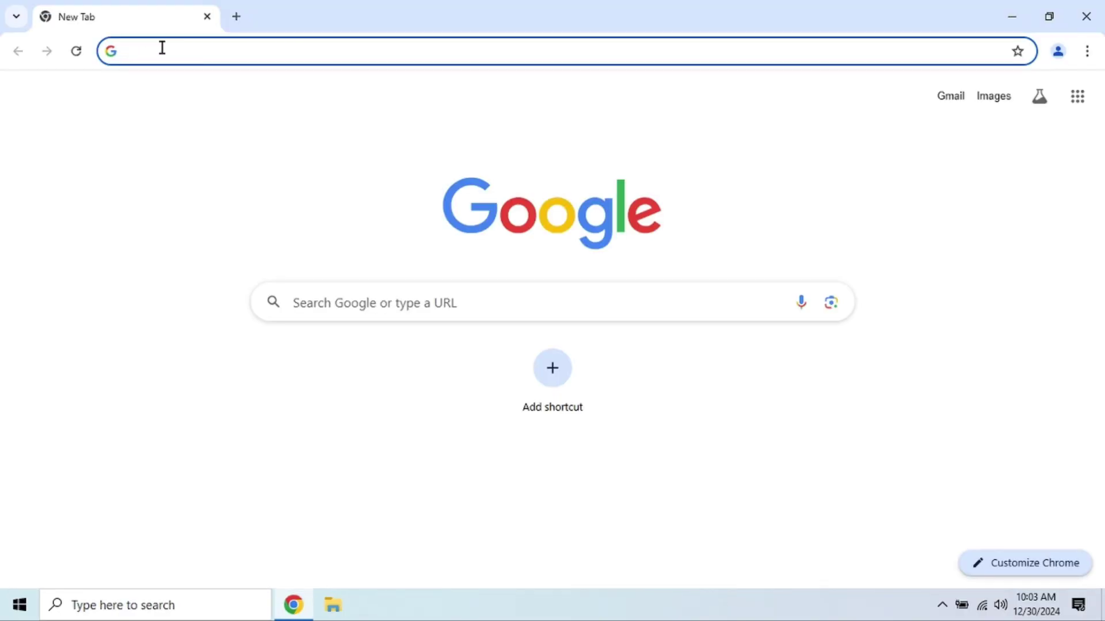
{"action": "type", "text": "aomei"}
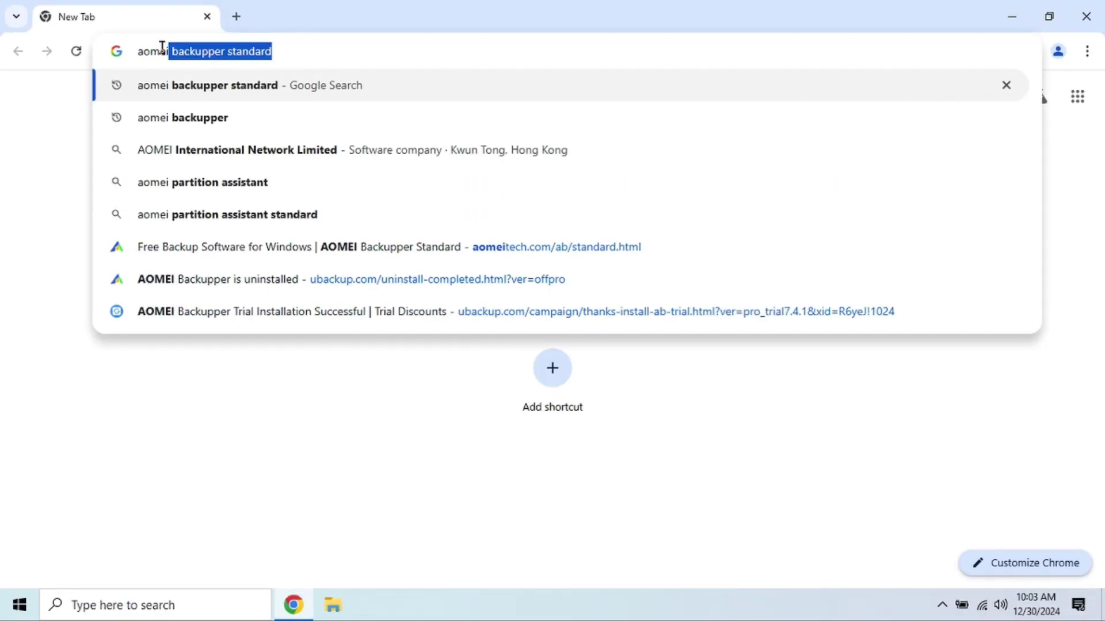
{"action": "type", "text": " backupper"}
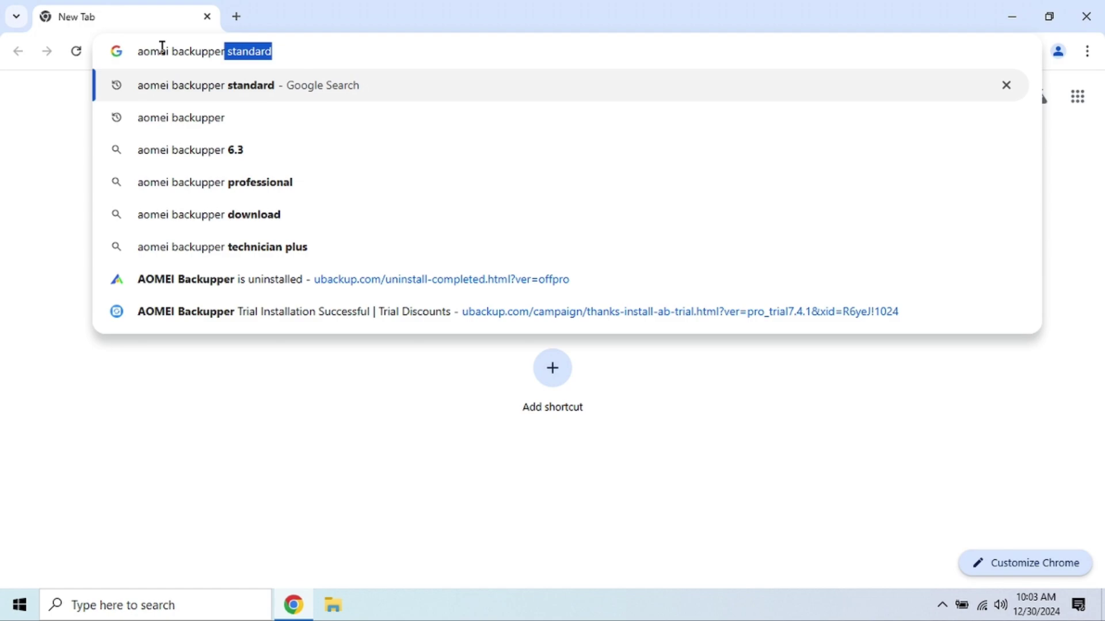
{"action": "key", "text": "Return"}
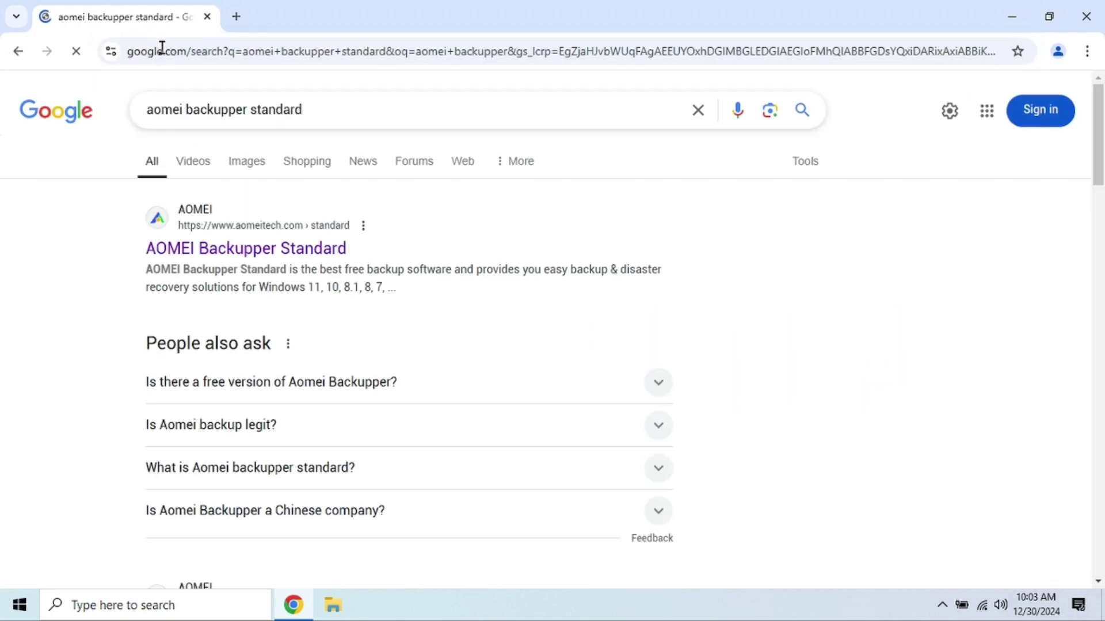
{"action": "left_click", "coordinate": [267, 249]}
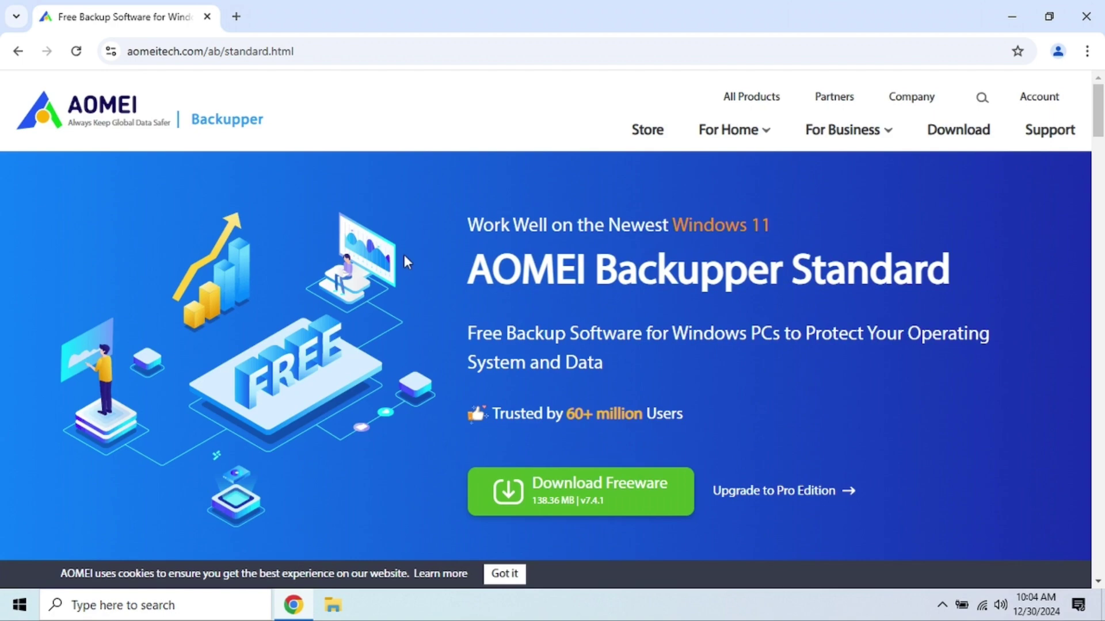
{"action": "scroll", "coordinate": [794, 228], "scroll_direction": "down", "scroll_amount": 1}
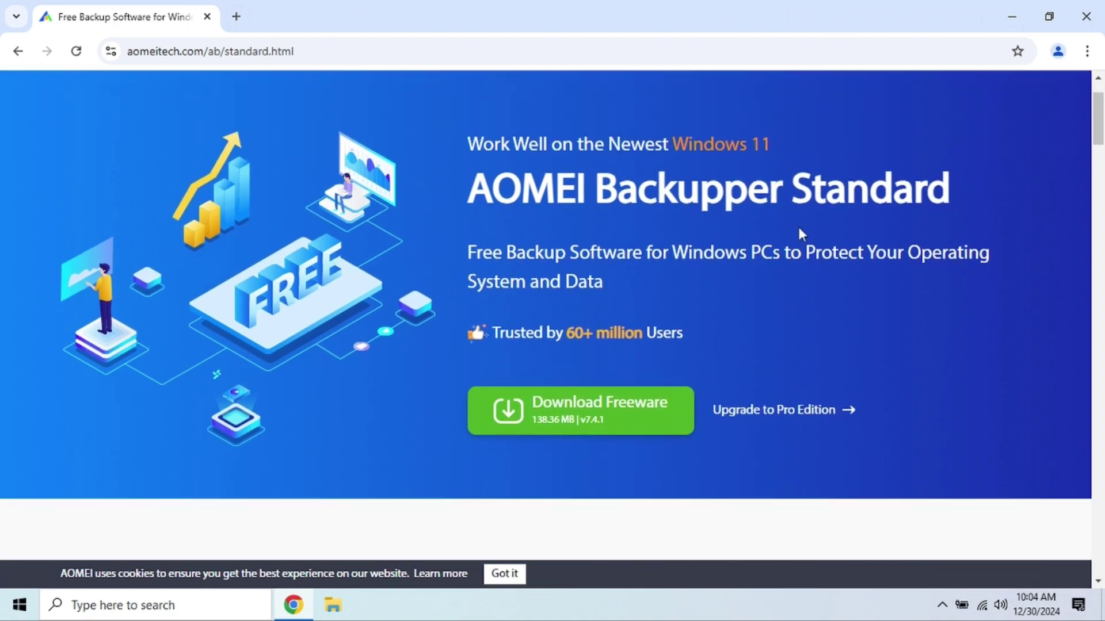
{"action": "left_click", "coordinate": [629, 407]}
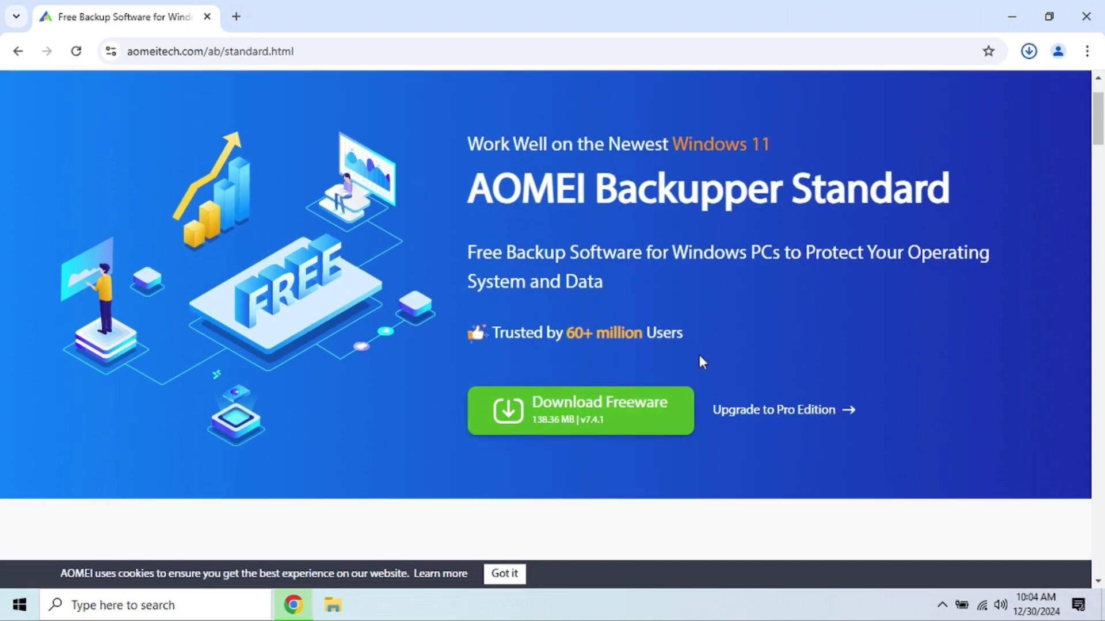
{"action": "left_click", "coordinate": [933, 88]}
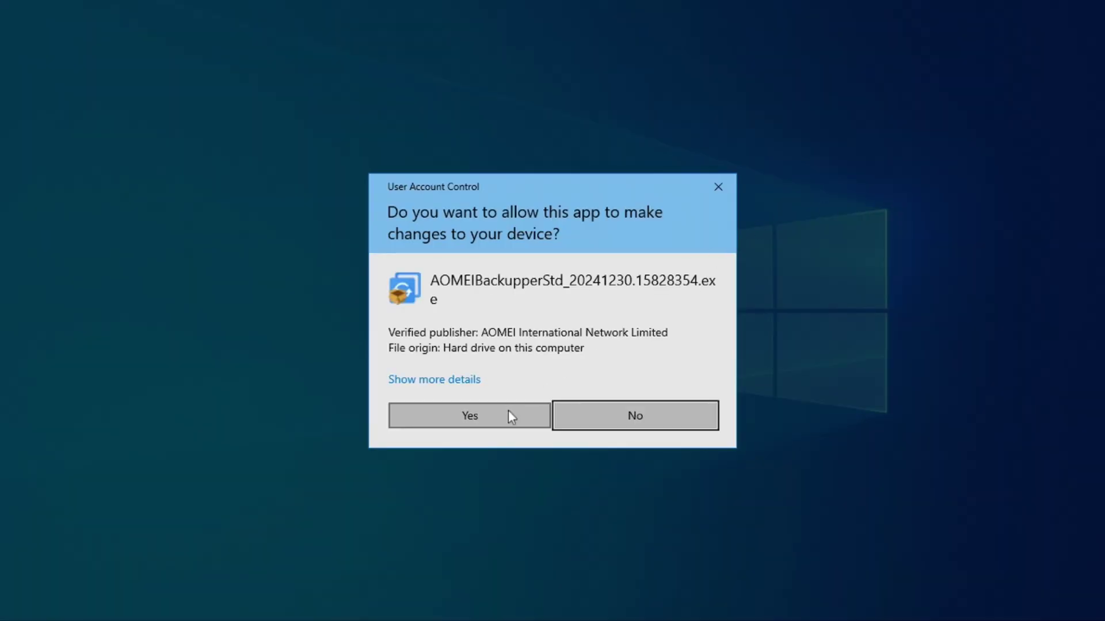
Step: Approve UAC, install AOMEI Backupper Standard in English, skip the Pro trial, and launch it
{"action": "left_click", "coordinate": [506, 415]}
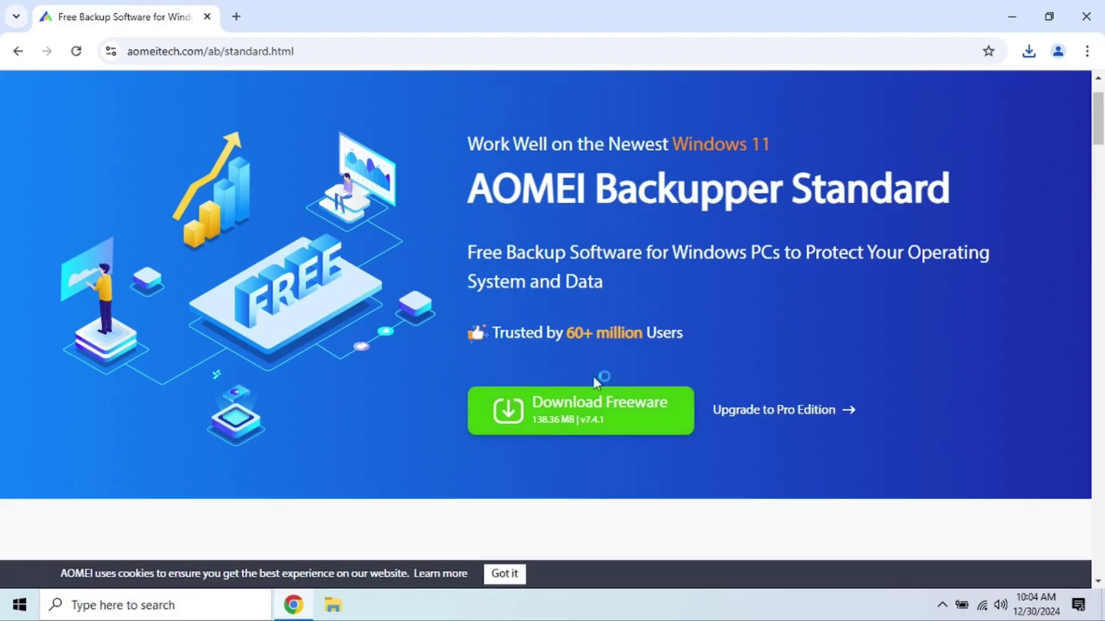
{"action": "left_click", "coordinate": [1085, 17]}
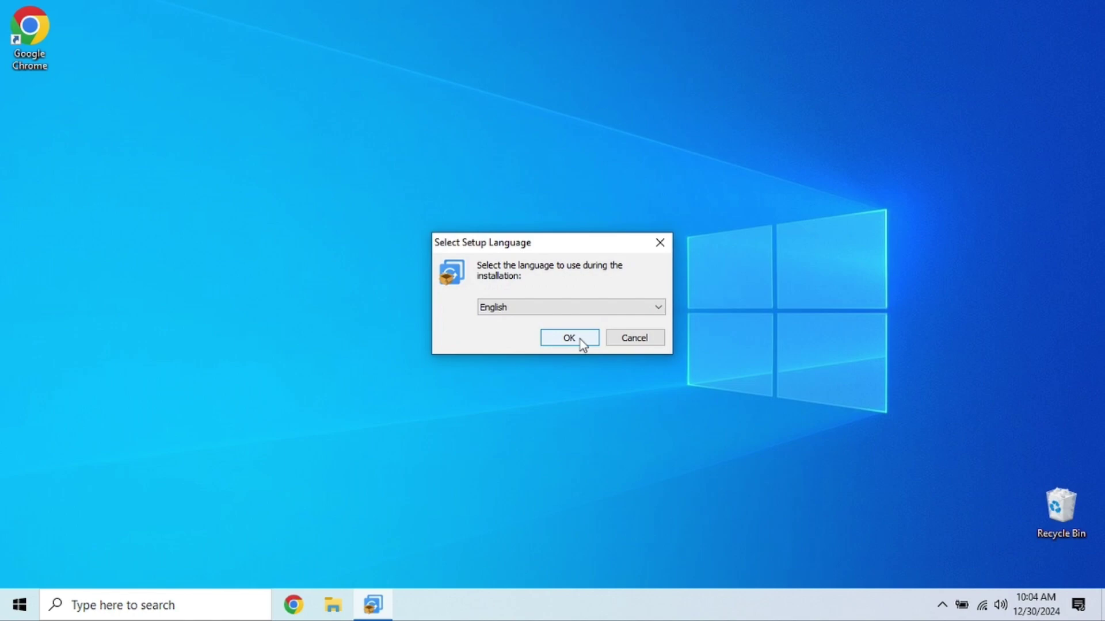
{"action": "left_click", "coordinate": [580, 340]}
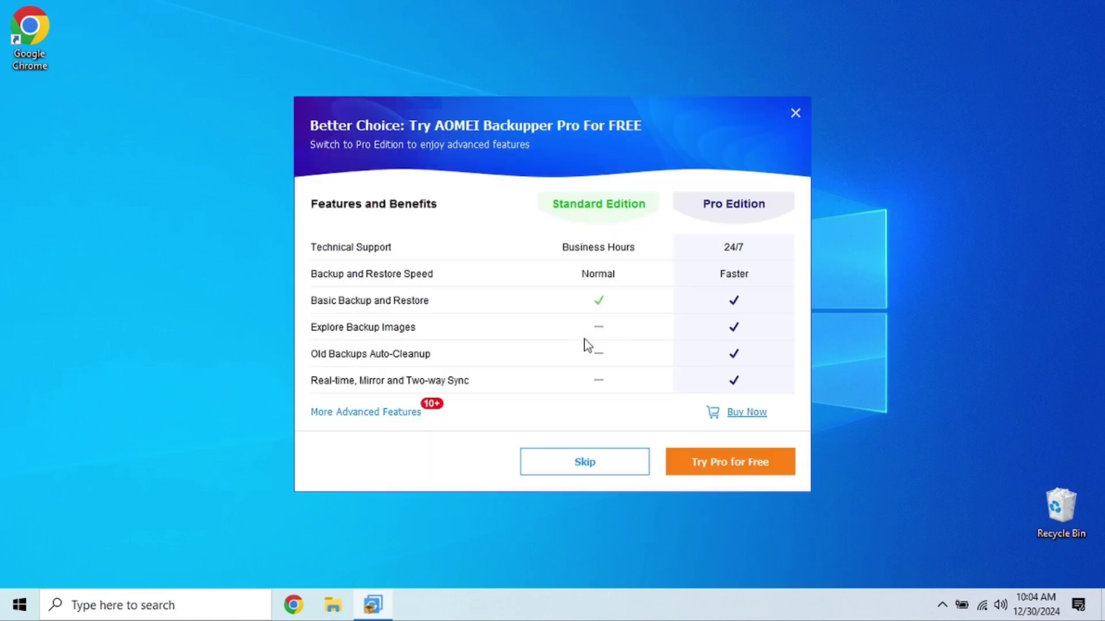
{"action": "left_click", "coordinate": [596, 463]}
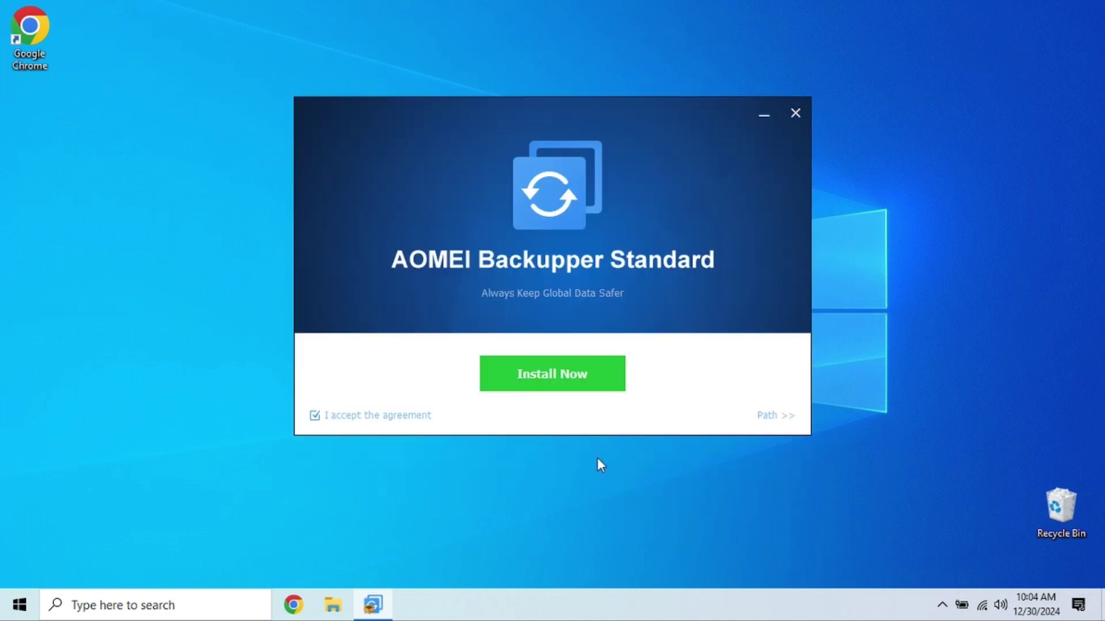
{"action": "left_click", "coordinate": [573, 382]}
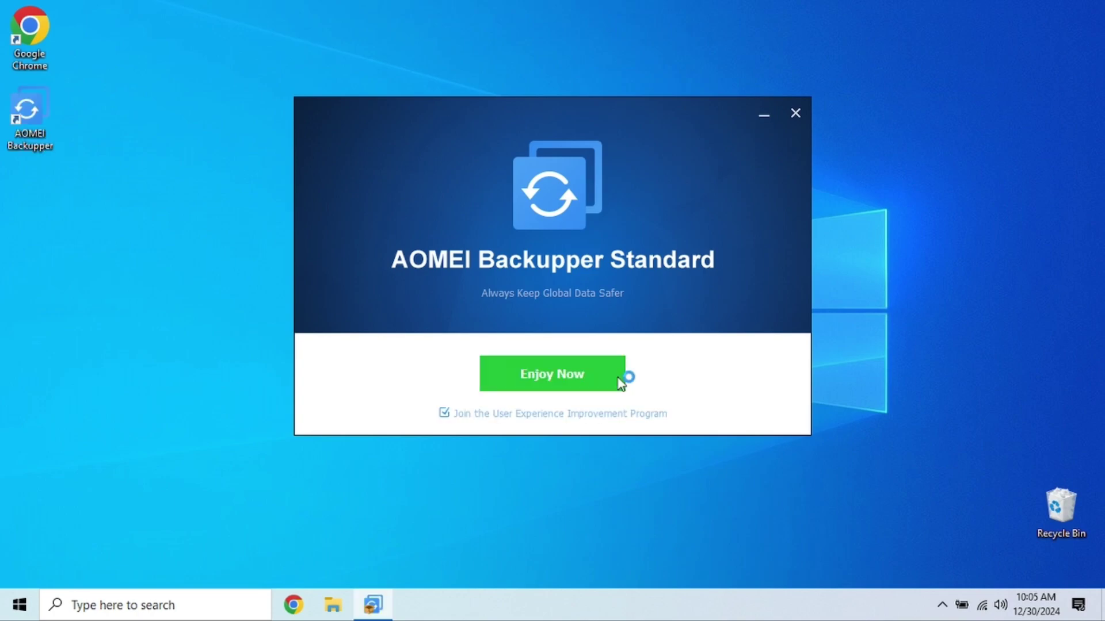
{"action": "left_click", "coordinate": [617, 378]}
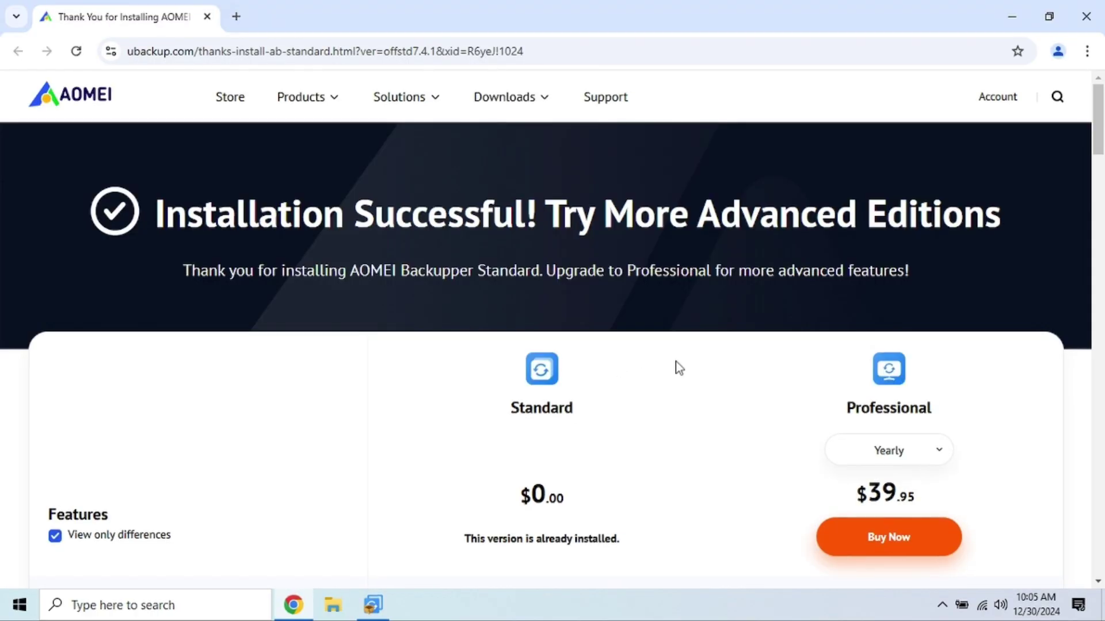
{"action": "left_click", "coordinate": [1089, 19]}
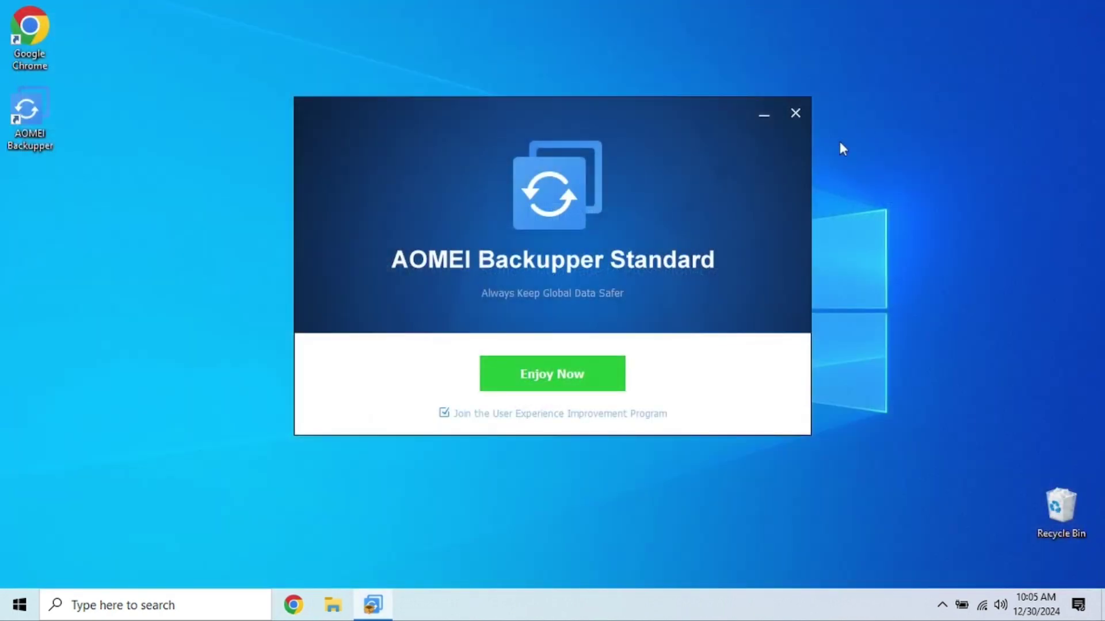
{"action": "left_click", "coordinate": [561, 377]}
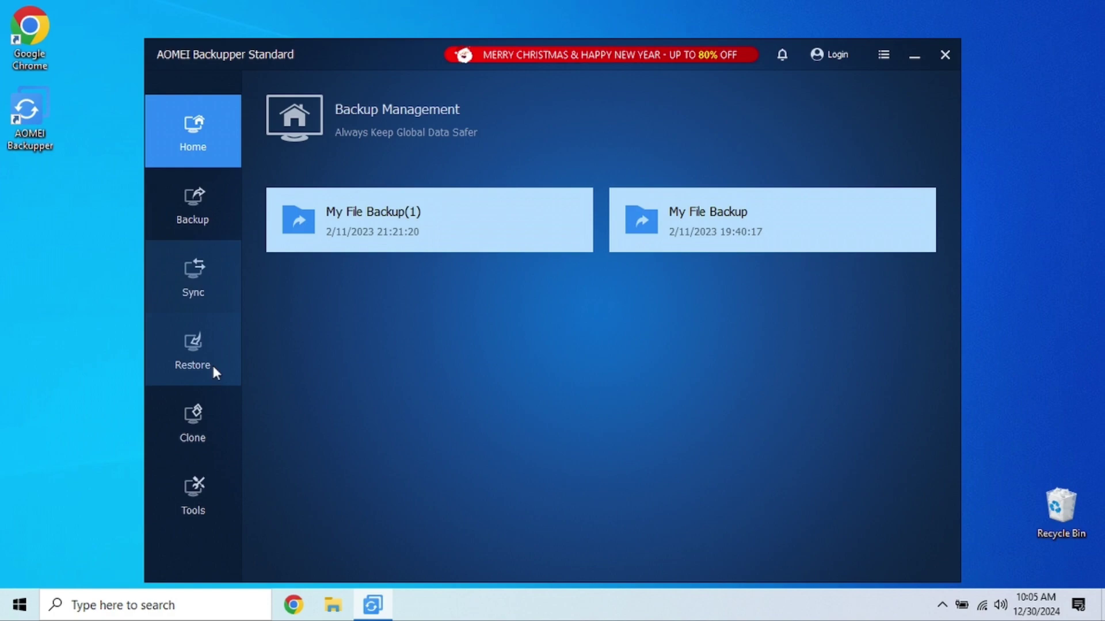
{"action": "left_click", "coordinate": [208, 204]}
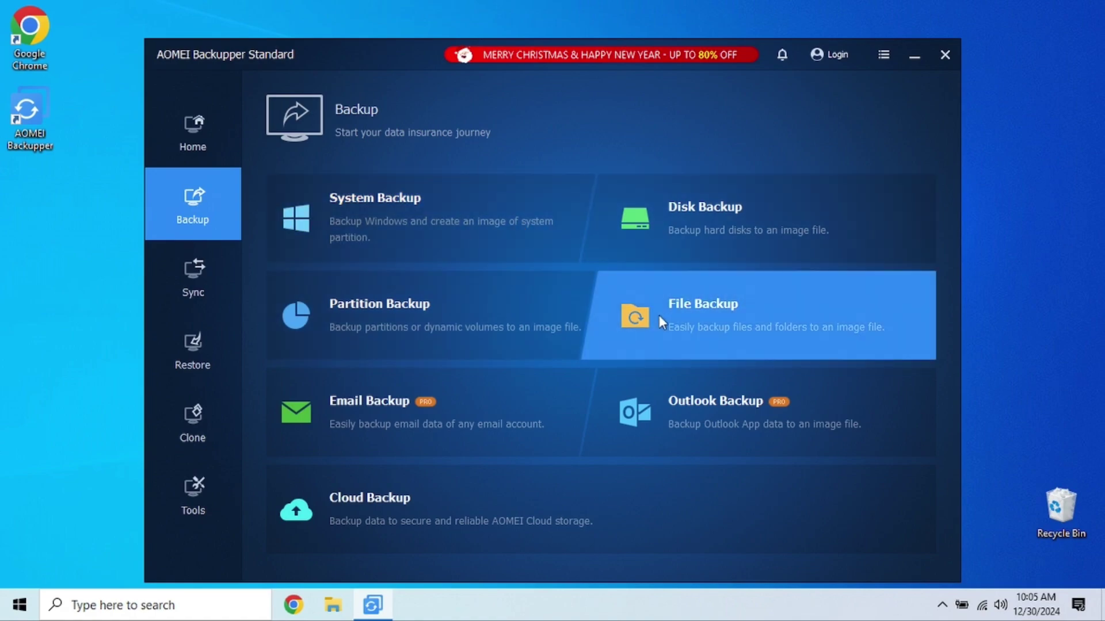
{"action": "left_click", "coordinate": [658, 315]}
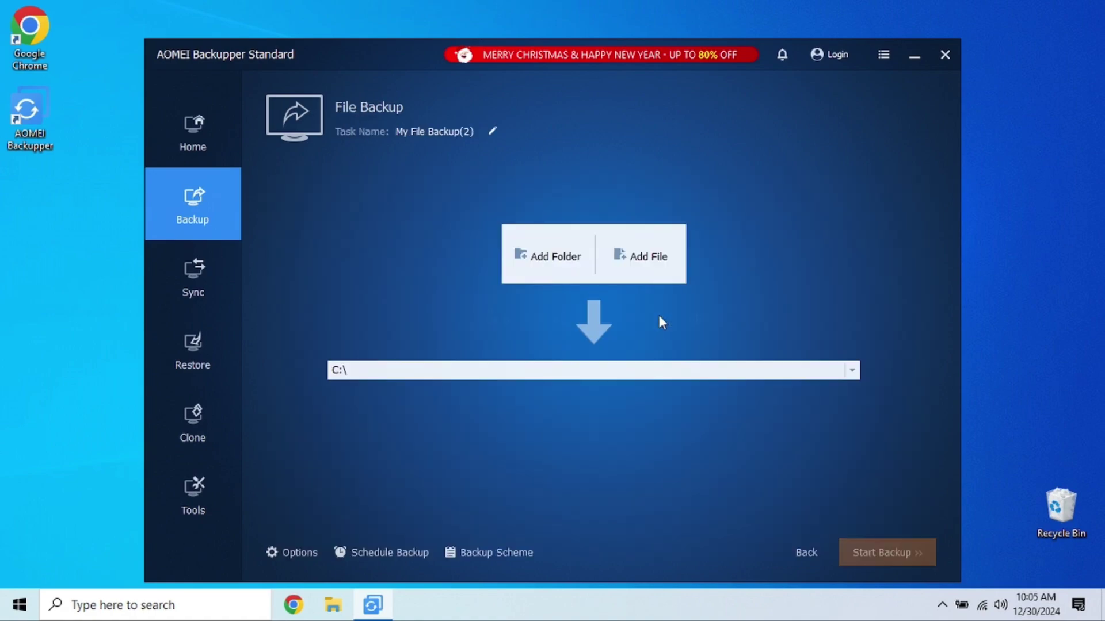
{"action": "left_click", "coordinate": [554, 262]}
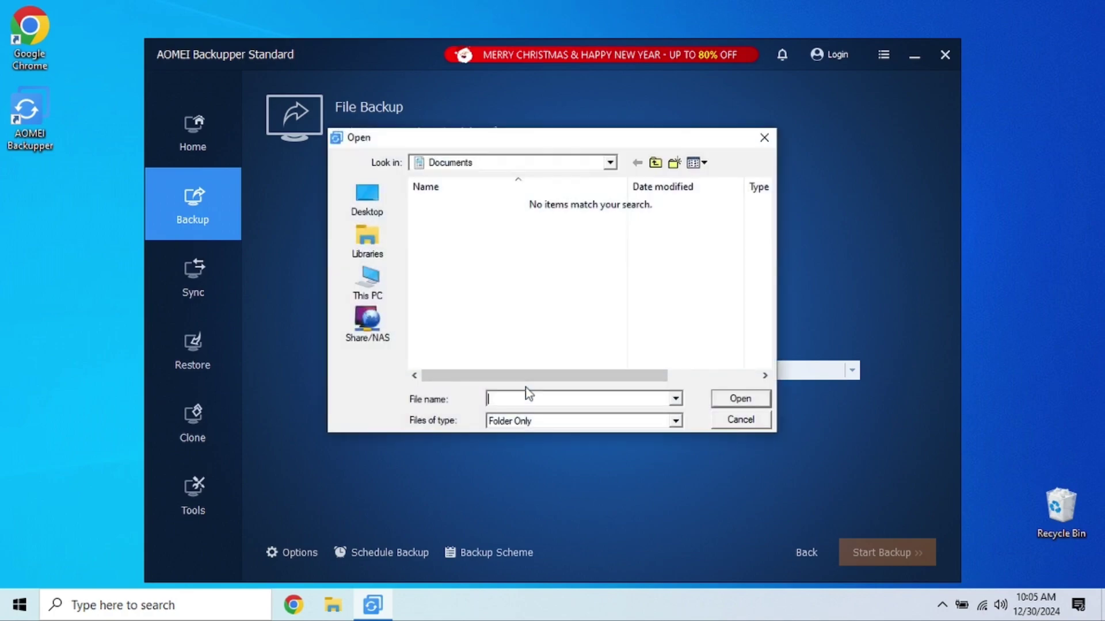
{"action": "left_click", "coordinate": [369, 282]}
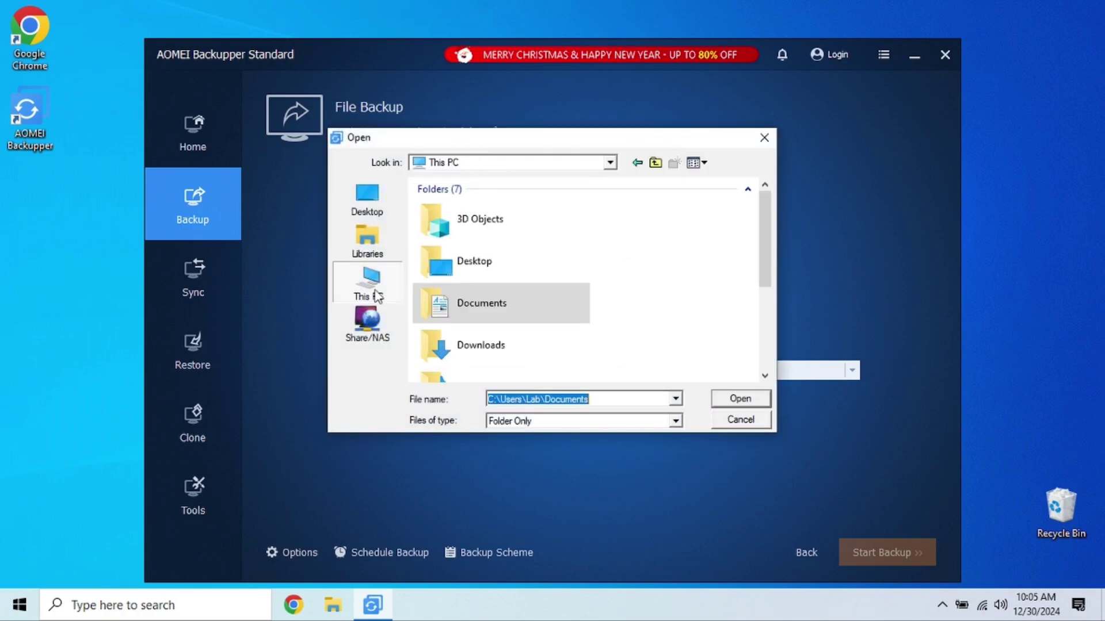
{"action": "scroll", "coordinate": [442, 309], "scroll_direction": "down", "scroll_amount": 3}
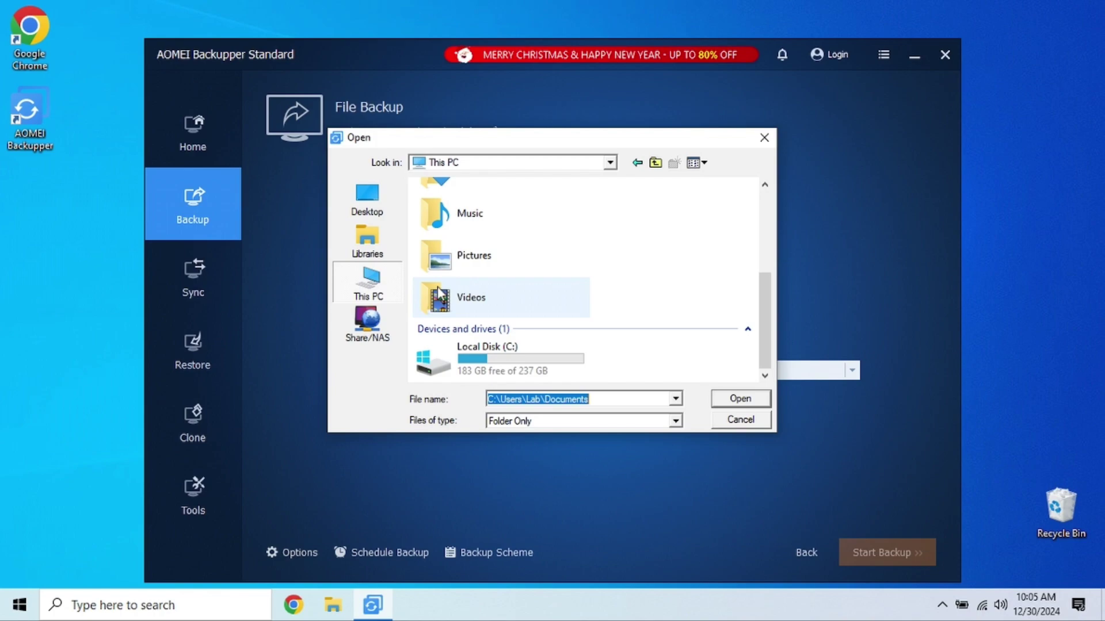
{"action": "double_click", "coordinate": [442, 359]}
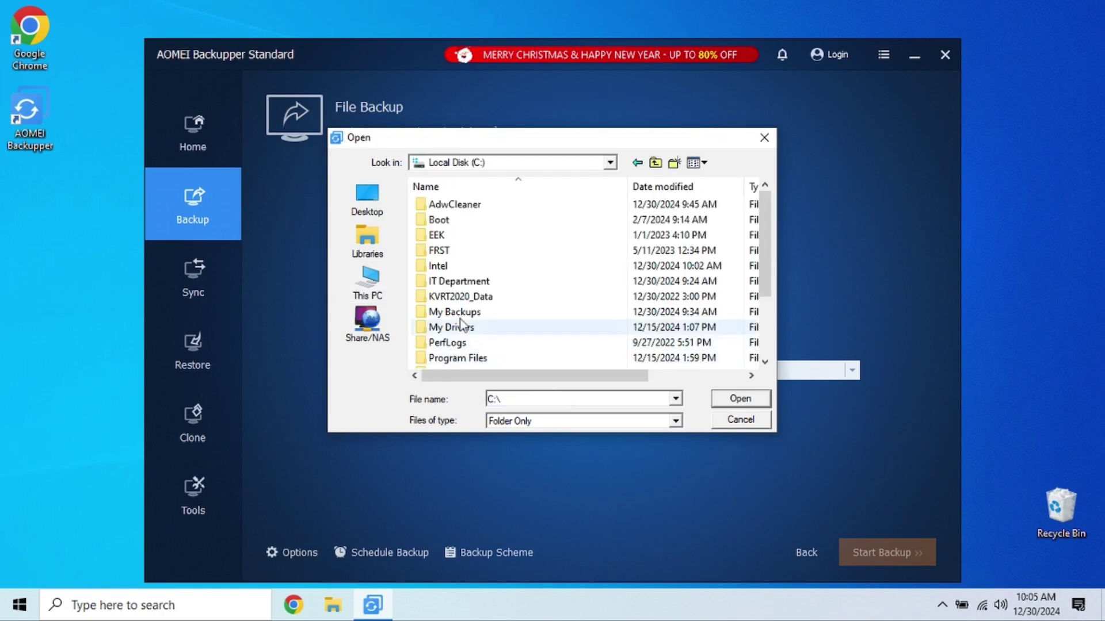
{"action": "left_click", "coordinate": [461, 207]}
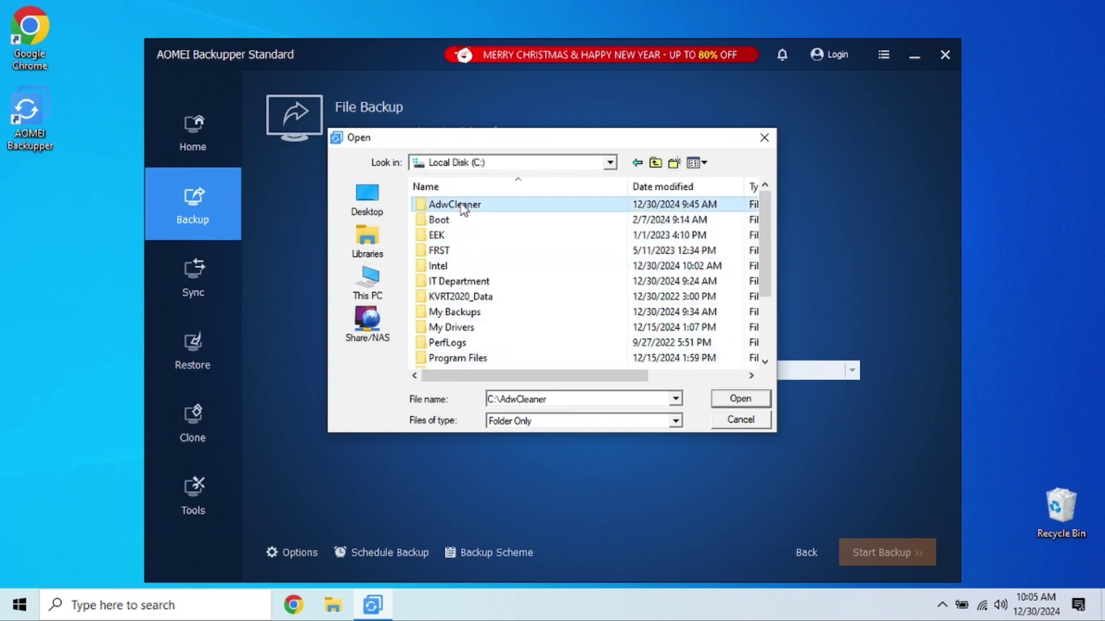
{"action": "left_click", "coordinate": [469, 285]}
{"action": "double_click", "coordinate": [470, 284]}
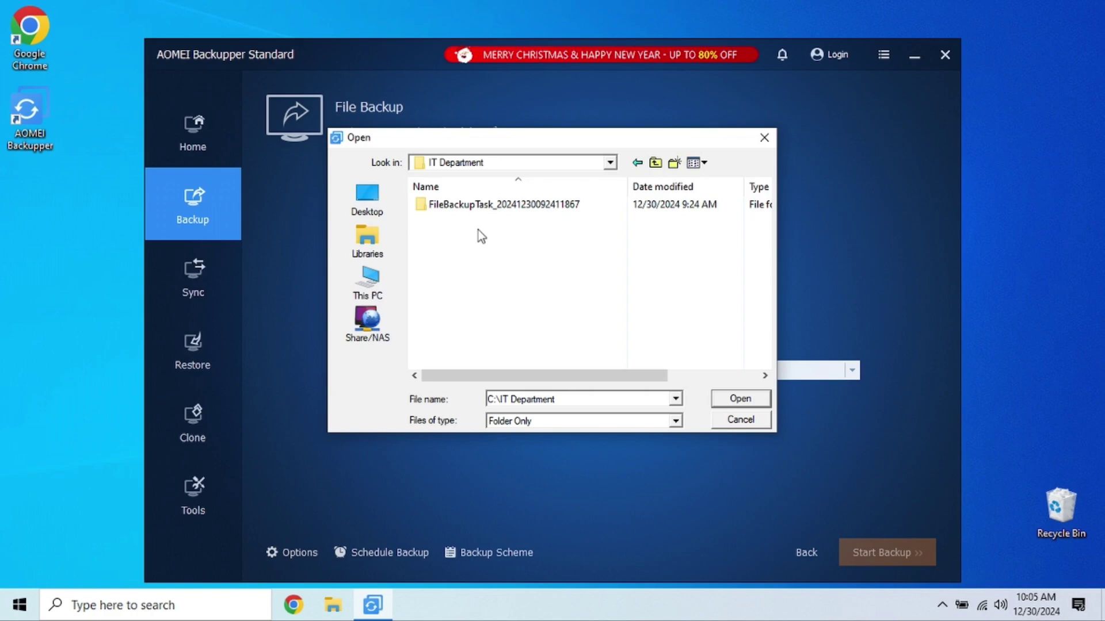
{"action": "left_click", "coordinate": [478, 210]}
{"action": "left_click", "coordinate": [731, 398]}
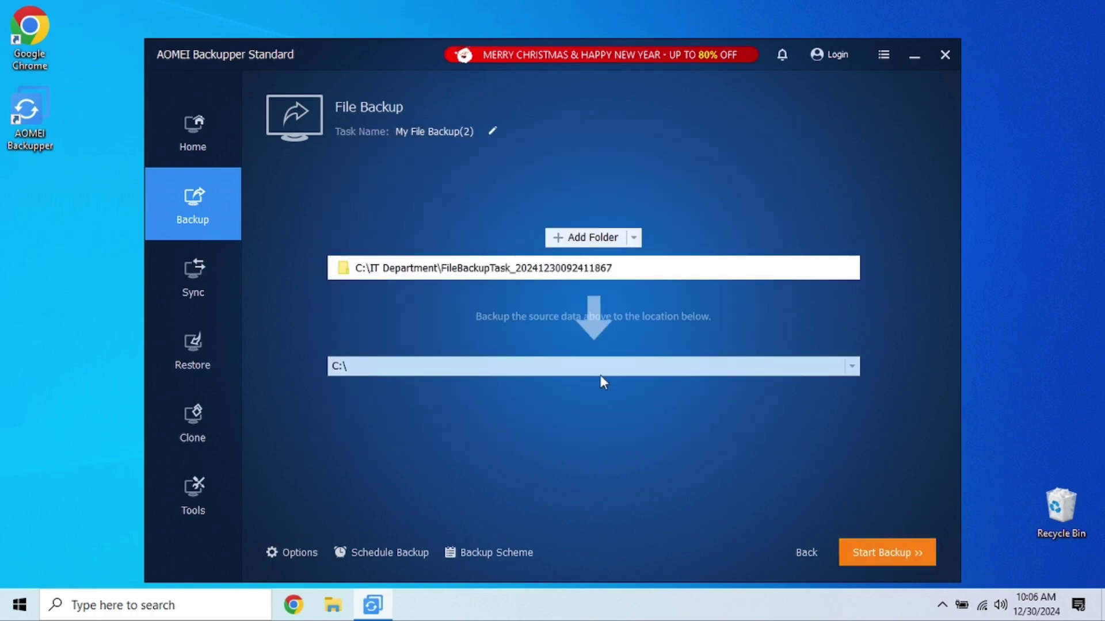
Step: Set the backup destination to the local path C:\IT Department and start the My File Backup(2) backup
{"action": "left_click", "coordinate": [595, 370]}
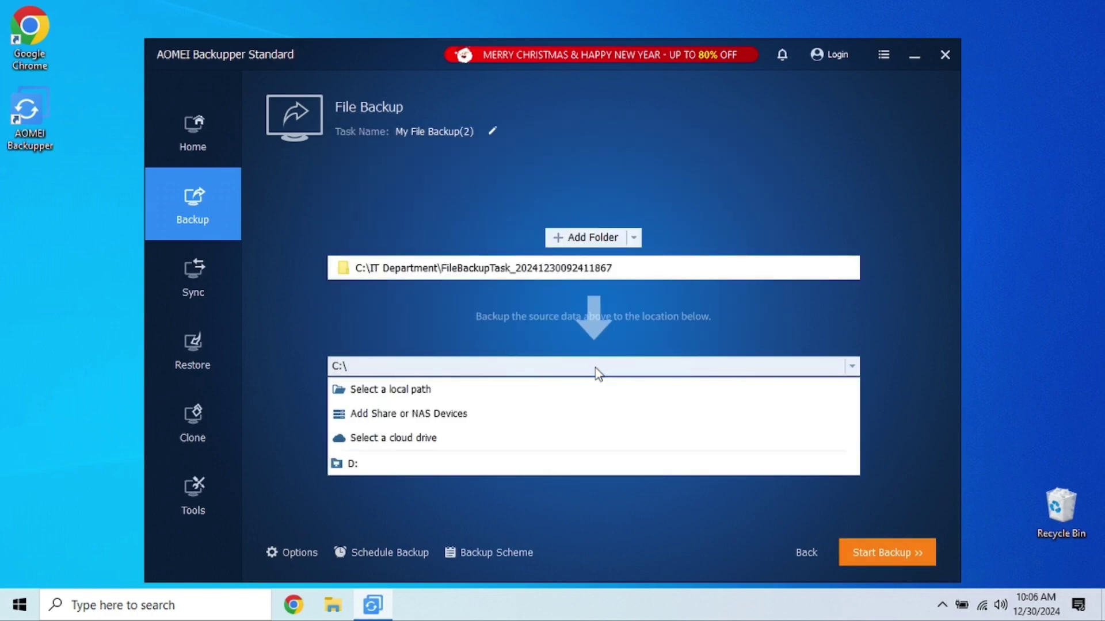
{"action": "left_click", "coordinate": [514, 394]}
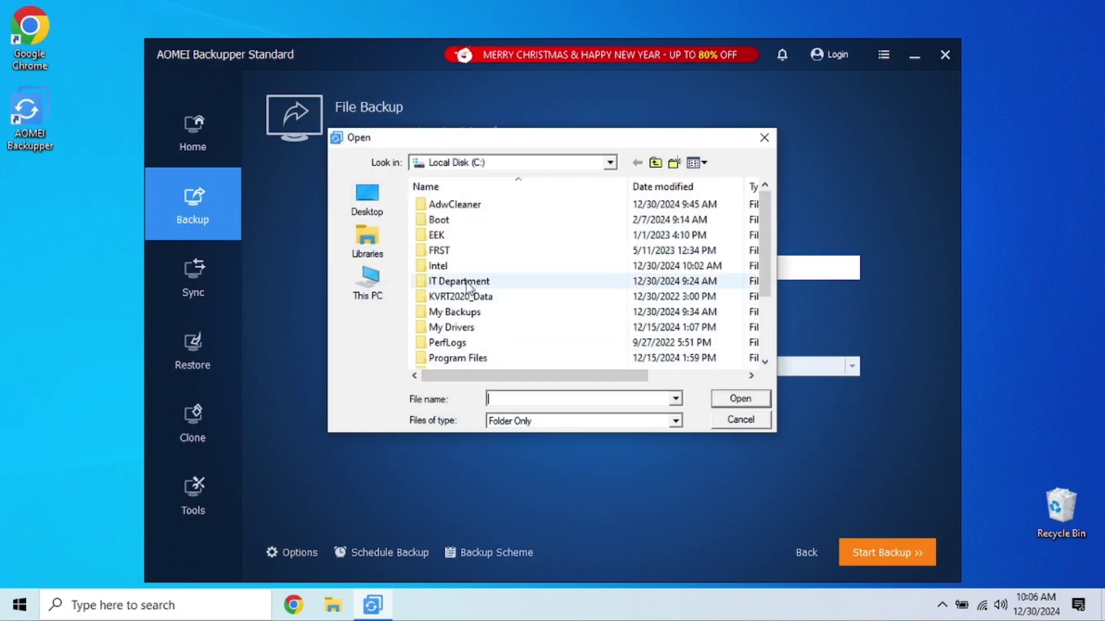
{"action": "left_click", "coordinate": [466, 282]}
{"action": "left_click", "coordinate": [739, 402]}
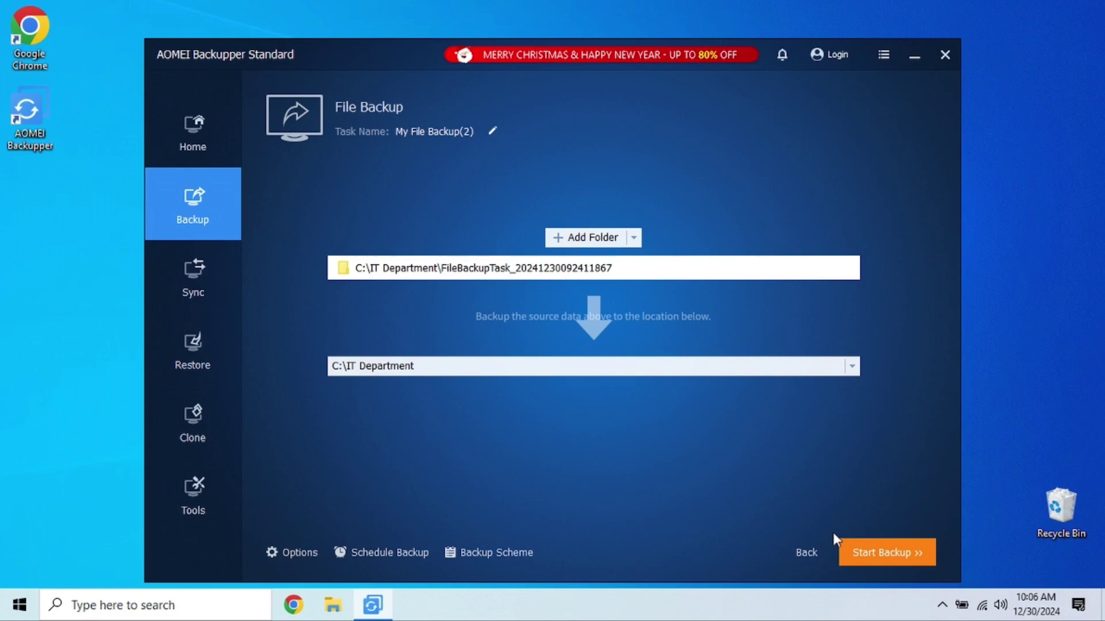
{"action": "left_click", "coordinate": [881, 554]}
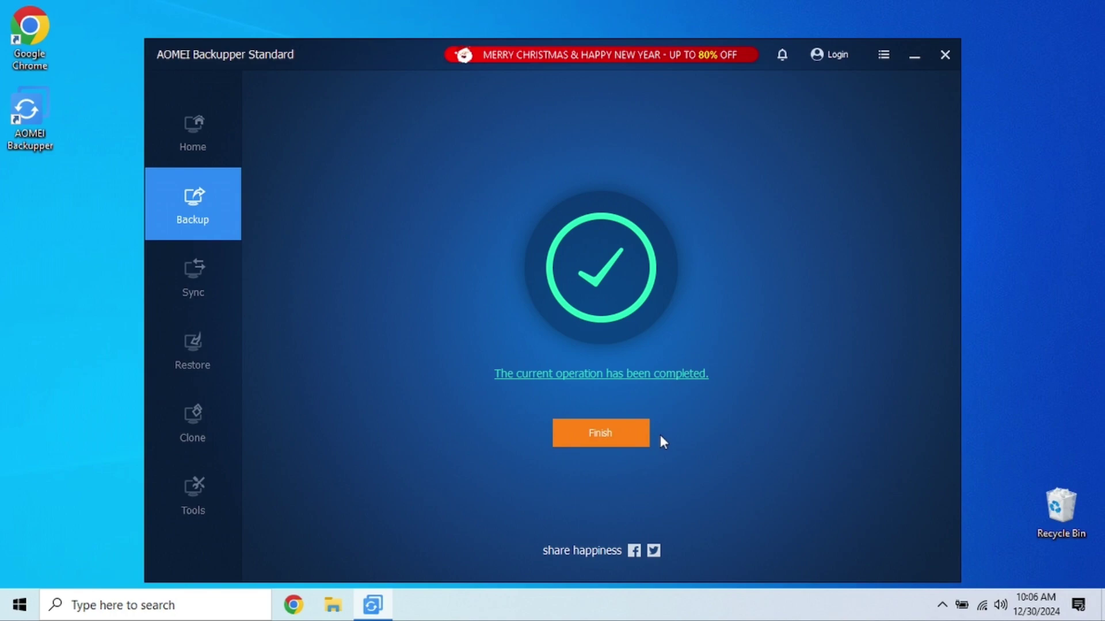
Step: Finish the completed backup, then view the Clone, Tools and Backup pages
{"action": "left_click", "coordinate": [638, 437]}
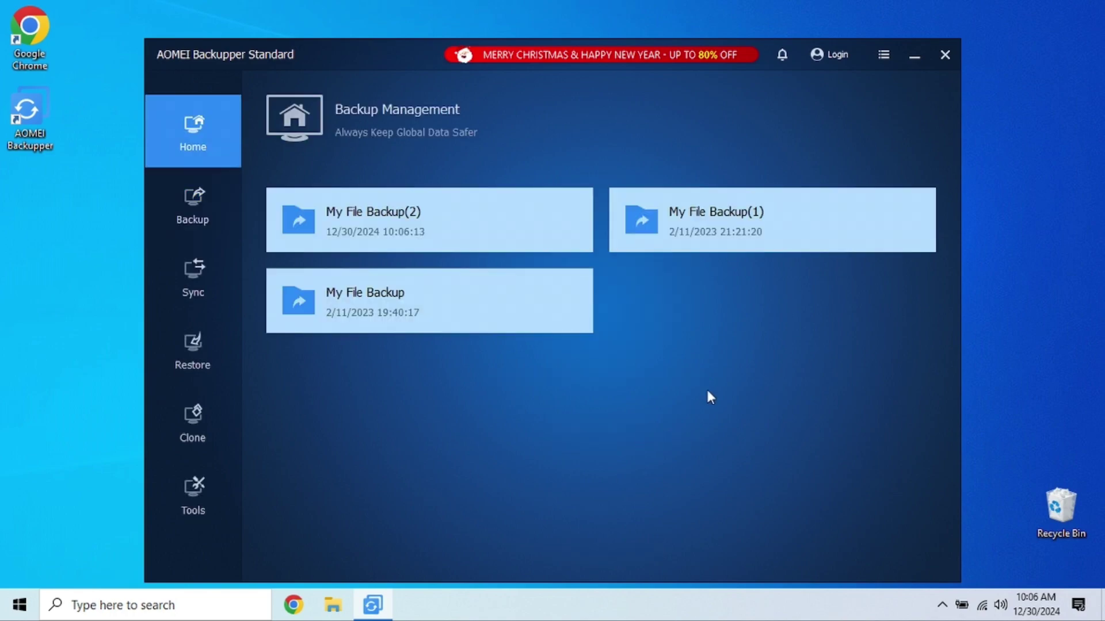
{"action": "left_click", "coordinate": [206, 433]}
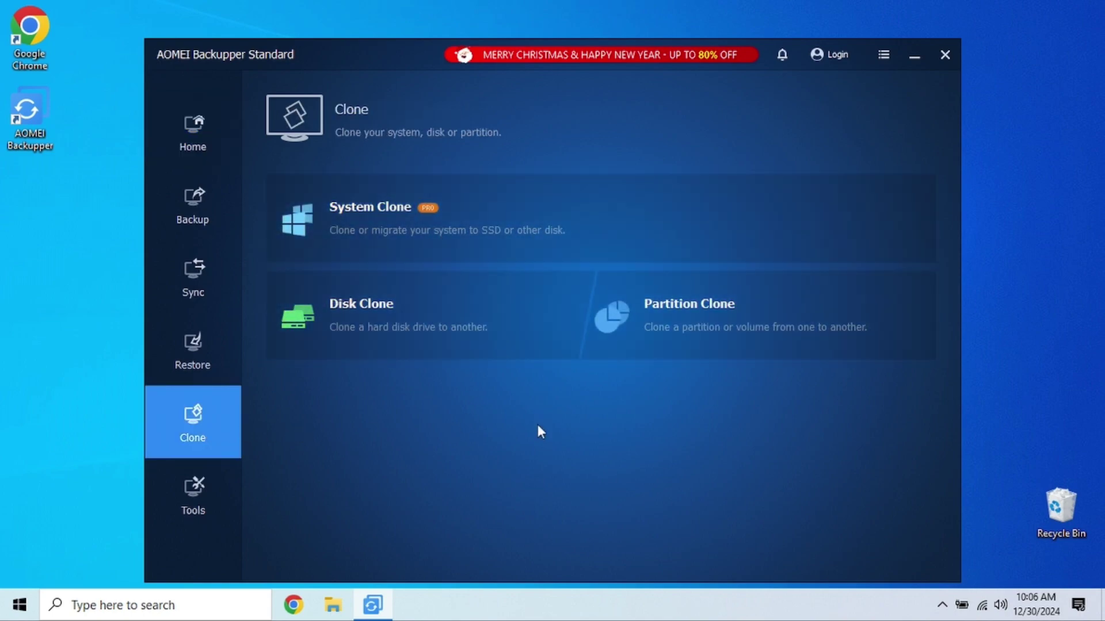
{"action": "left_click", "coordinate": [207, 506]}
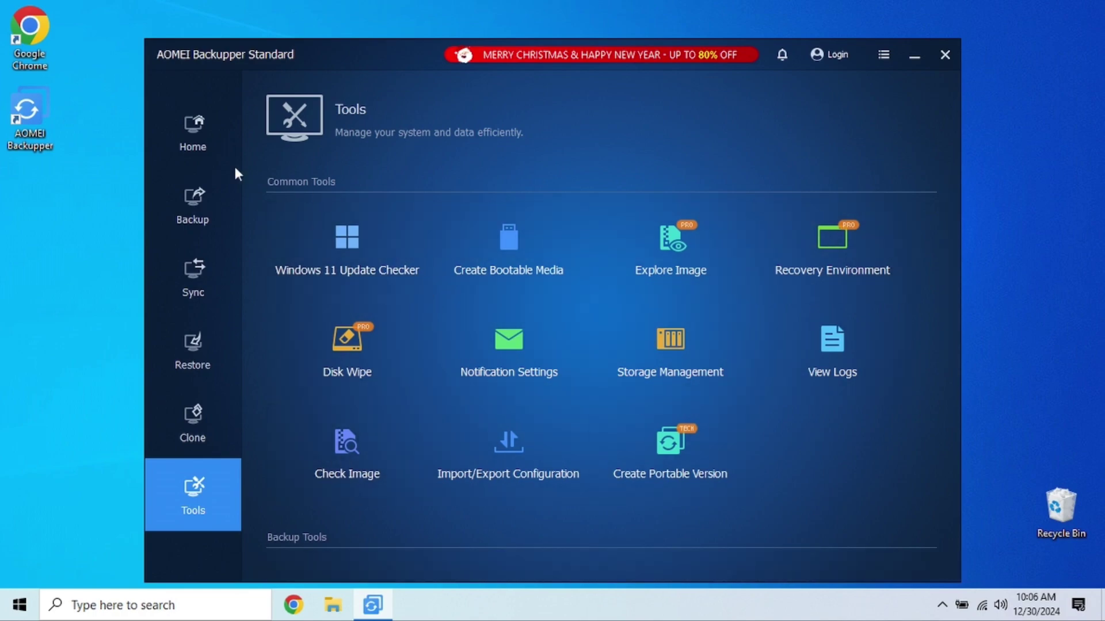
{"action": "left_click", "coordinate": [192, 194]}
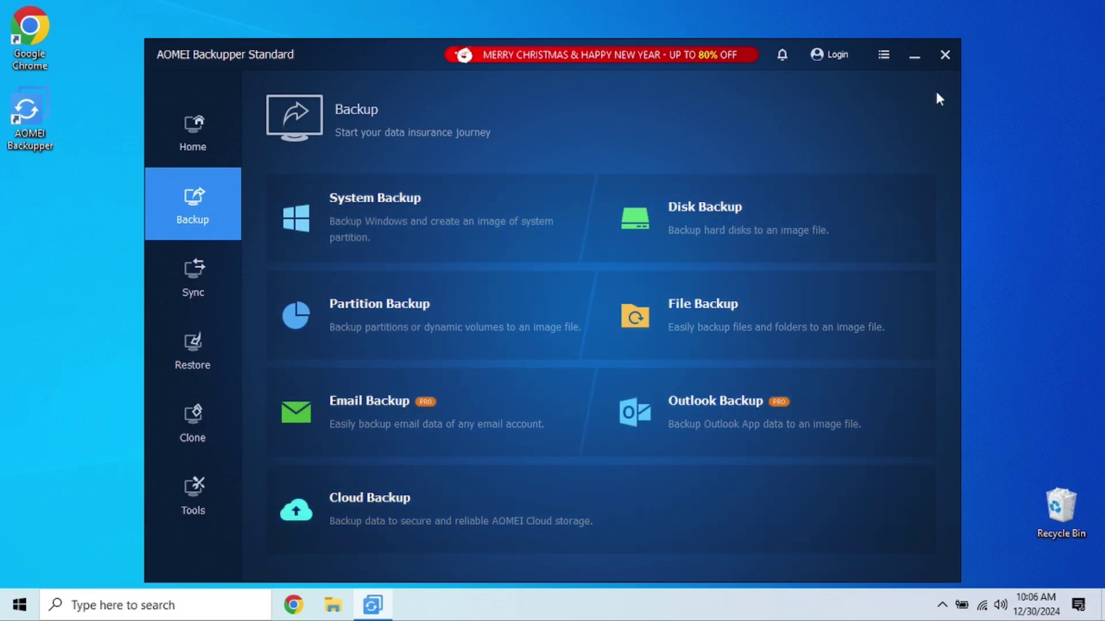
Step: Close the AOMEI Backupper Standard window
{"action": "left_click", "coordinate": [946, 56]}
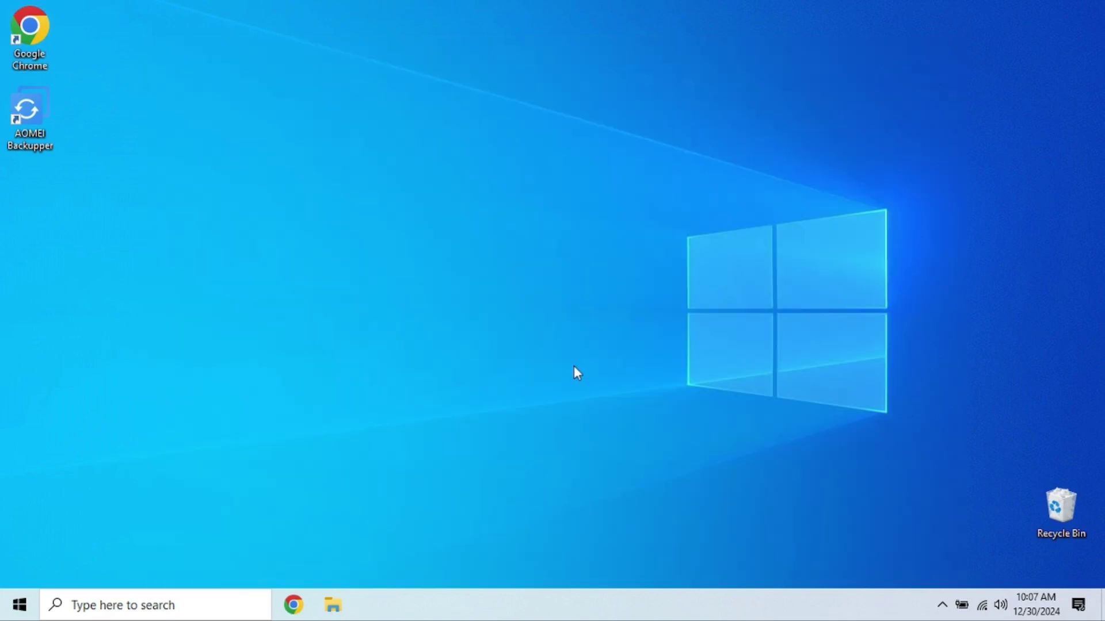